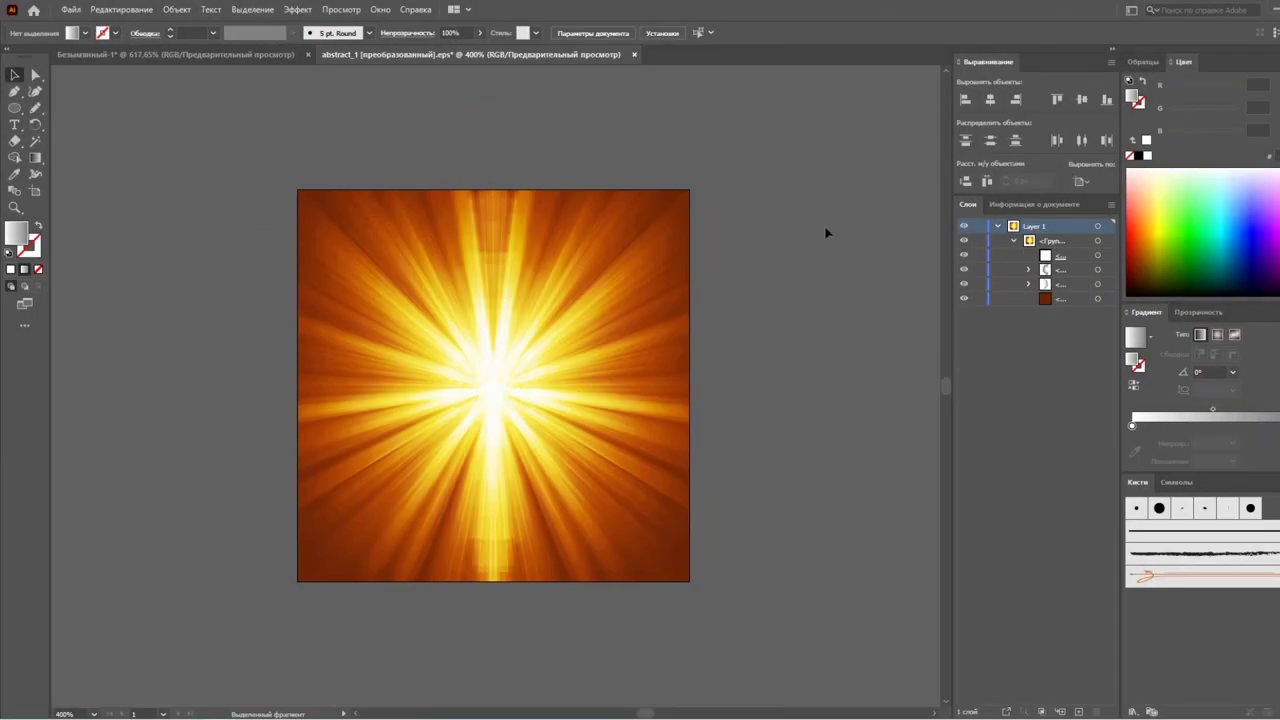
# - Isolate the sunburst group and select its right-half rays
pyautogui.click(470, 260)
pyautogui.doubleClick(470, 260)
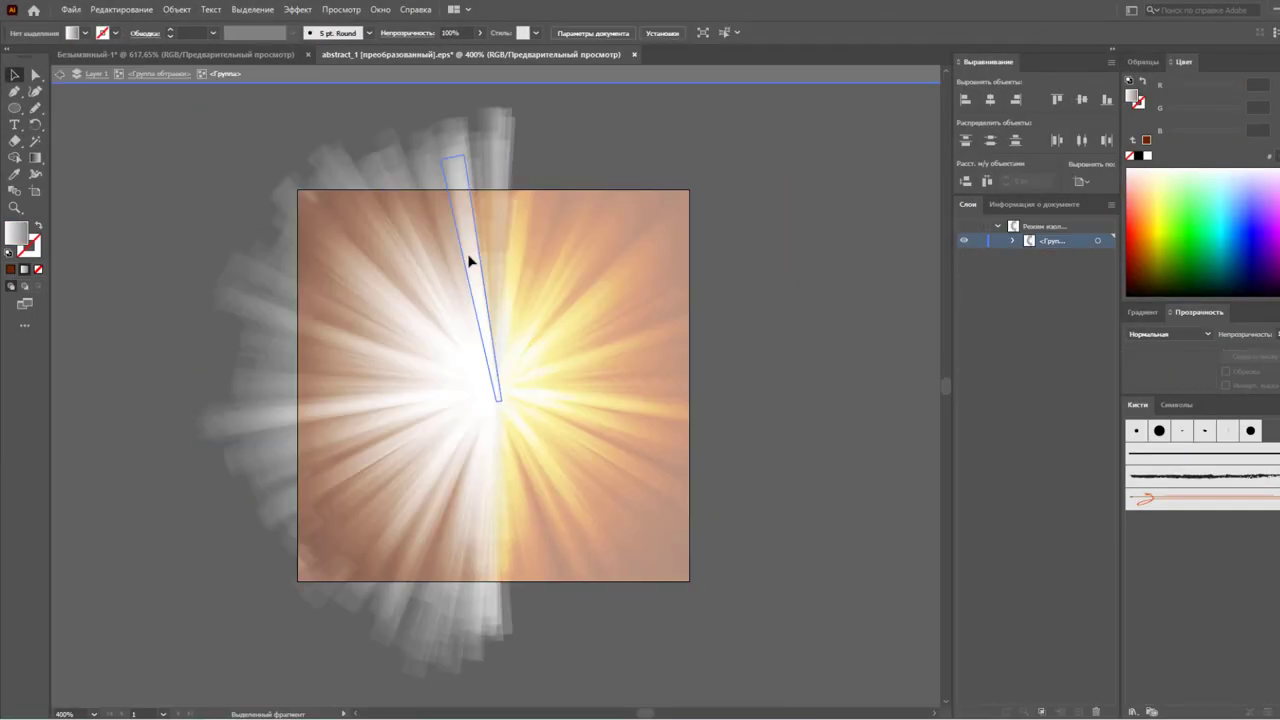
pyautogui.press('Escape')
pyautogui.click(470, 300)
pyautogui.click(1098, 284)
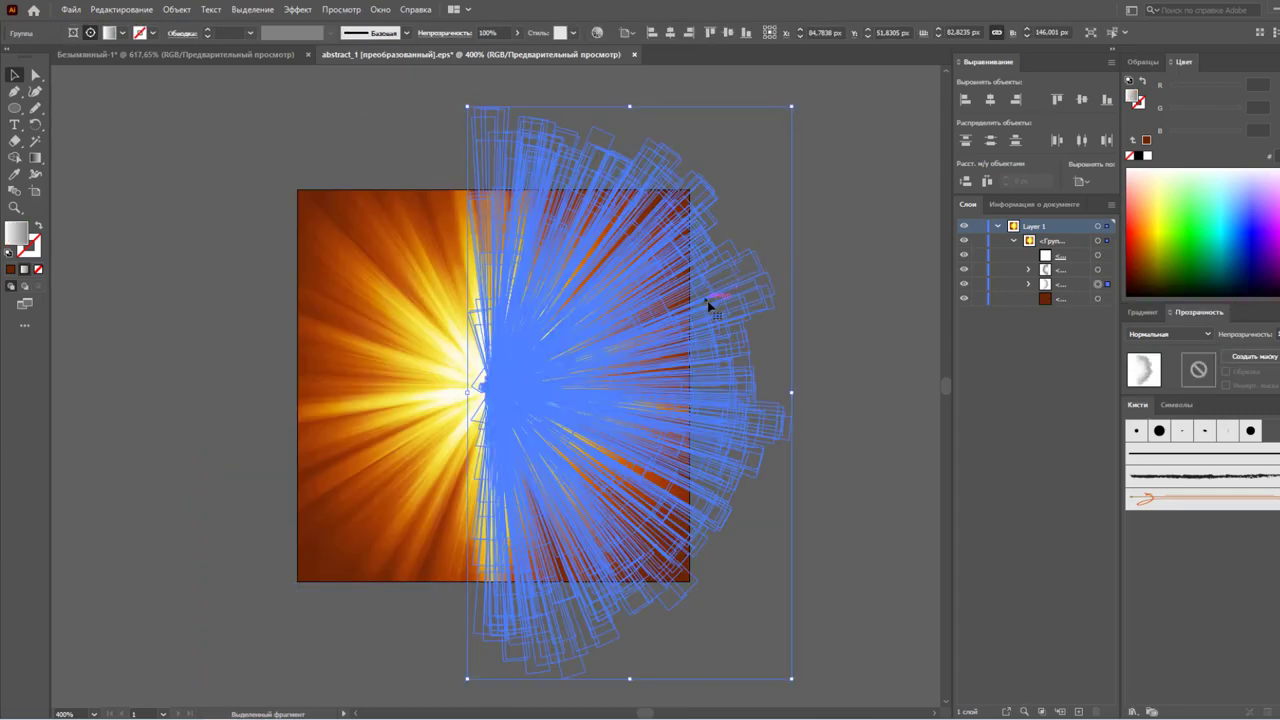
# - Envelope-warp the right-half rays with an Arc Upper warp and tune the bend
pyautogui.hotkey('ctrl', 'shift', 'alt', 'e')
pyautogui.moveTo(812, 298)
pyautogui.mouseDown()
pyautogui.moveTo(878, 298)
pyautogui.moveTo(915, 319)
pyautogui.mouseUp()
pyautogui.click(853, 222)
pyautogui.moveTo(924, 260); pyautogui.dragTo(828, 260)
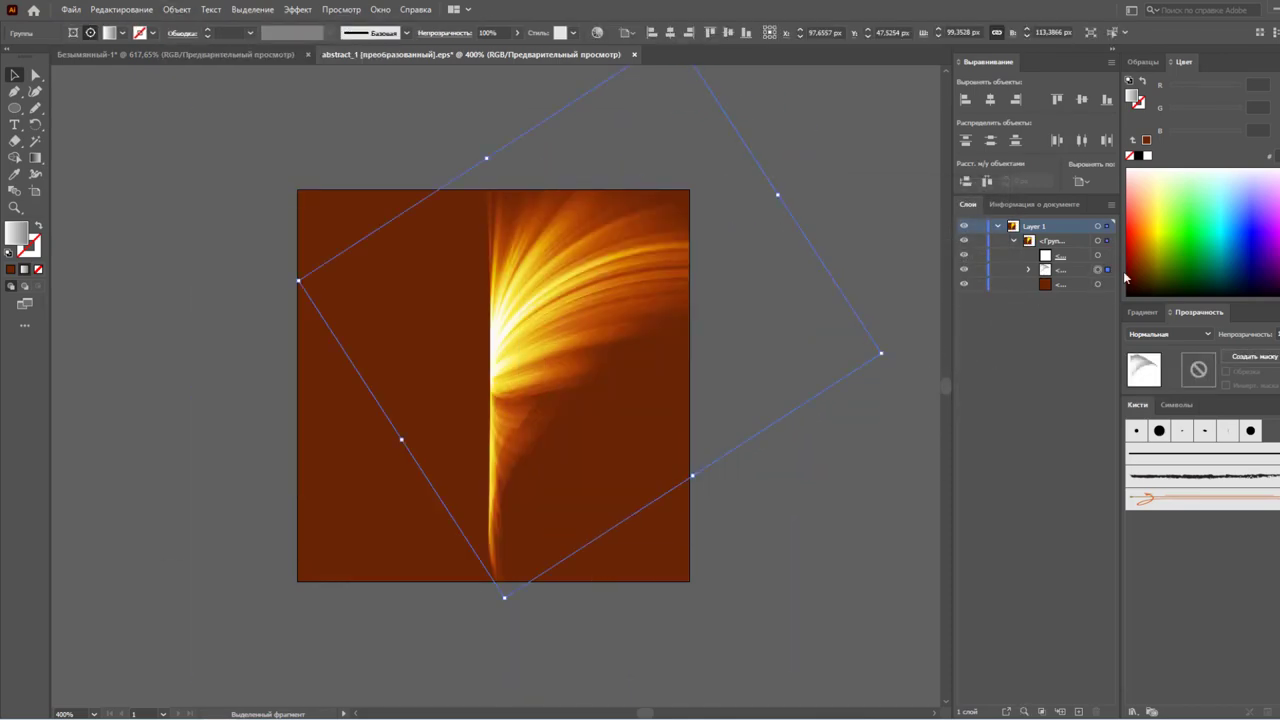
# - Make a vertically reflected copy of the flame and move it onto the left half
pyautogui.rightClick(478, 295)
pyautogui.click(700, 502)
pyautogui.click(843, 326)
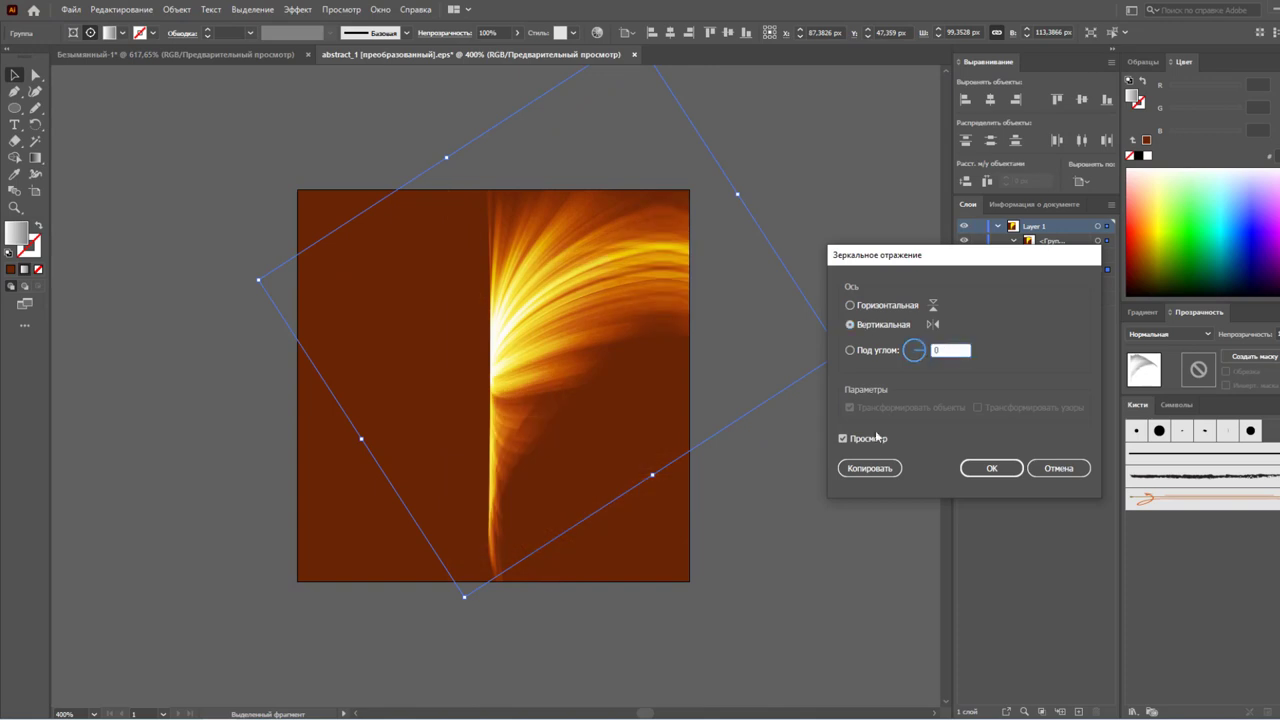
pyautogui.click(980, 466)
pyautogui.moveTo(491, 334); pyautogui.dragTo(470, 334)
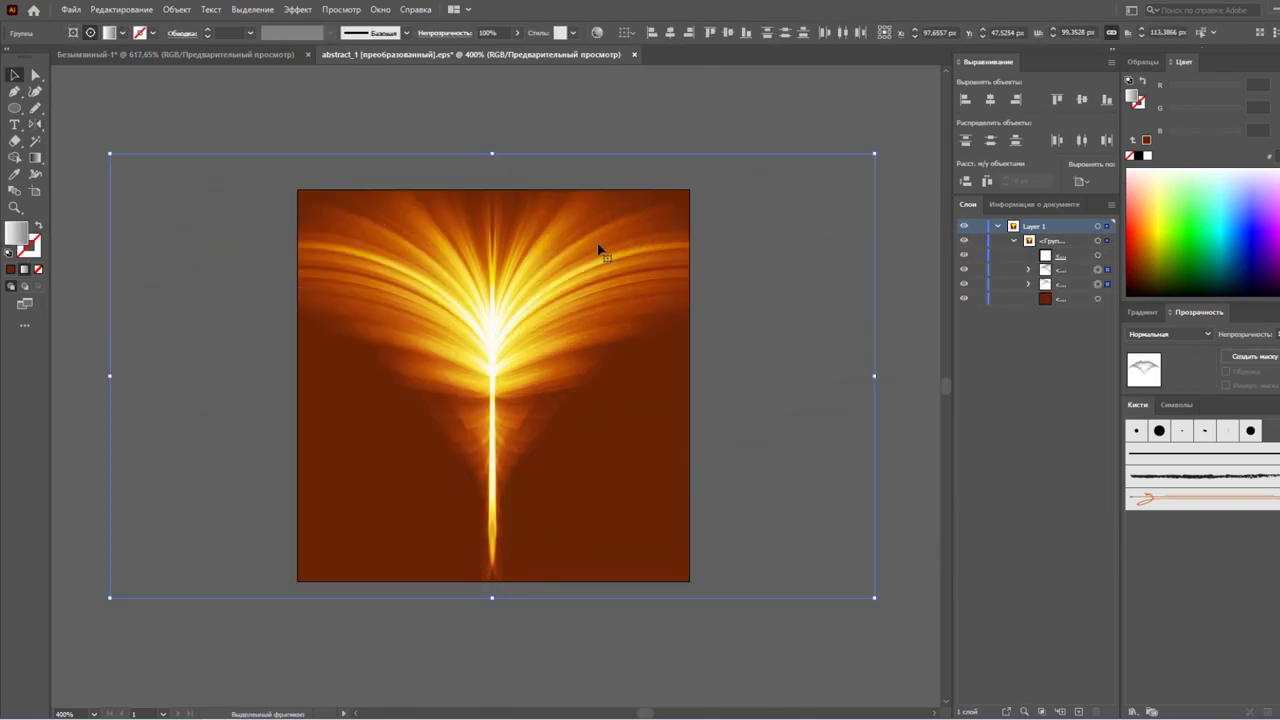
# - Tint the artwork with an overlay colour layer and remove the fan warp's bend
pyautogui.click(1236, 210)
pyautogui.moveTo(1236, 210)
pyautogui.mouseDown()
pyautogui.moveTo(1189, 92)
pyautogui.moveTo(1206, 93)
pyautogui.mouseUp()
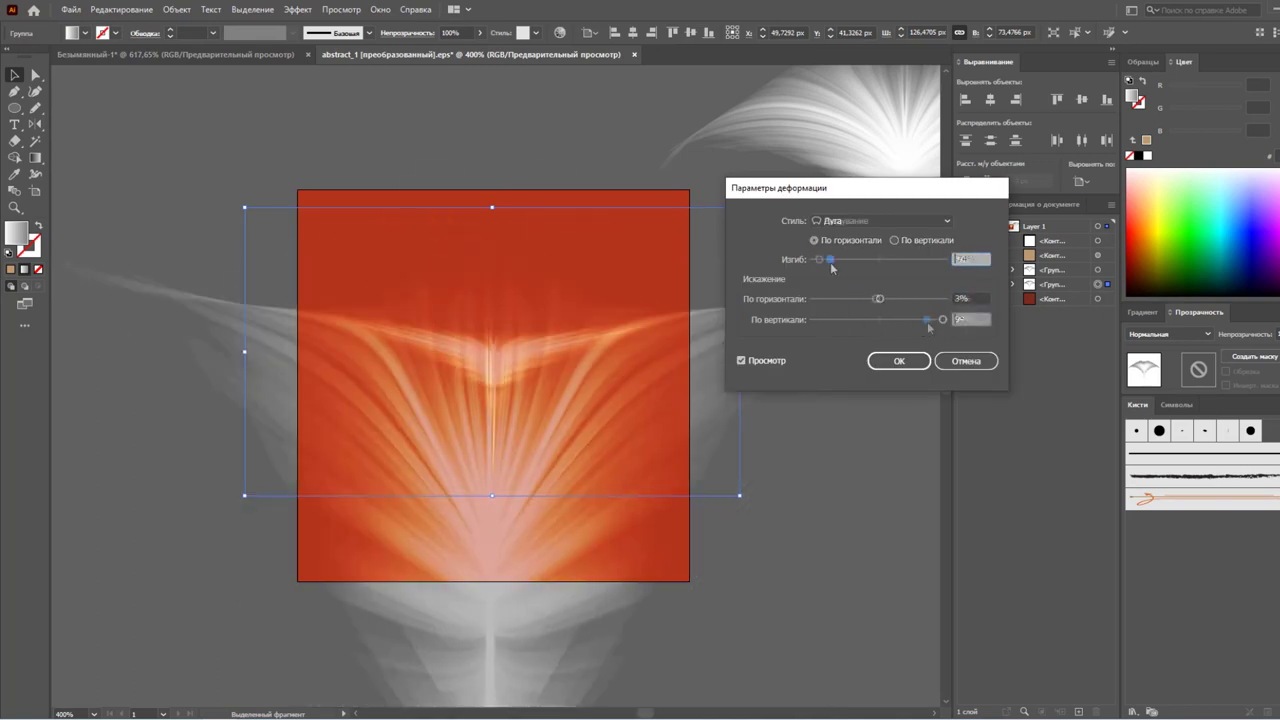
pyautogui.moveTo(856, 260); pyautogui.dragTo(810, 258)
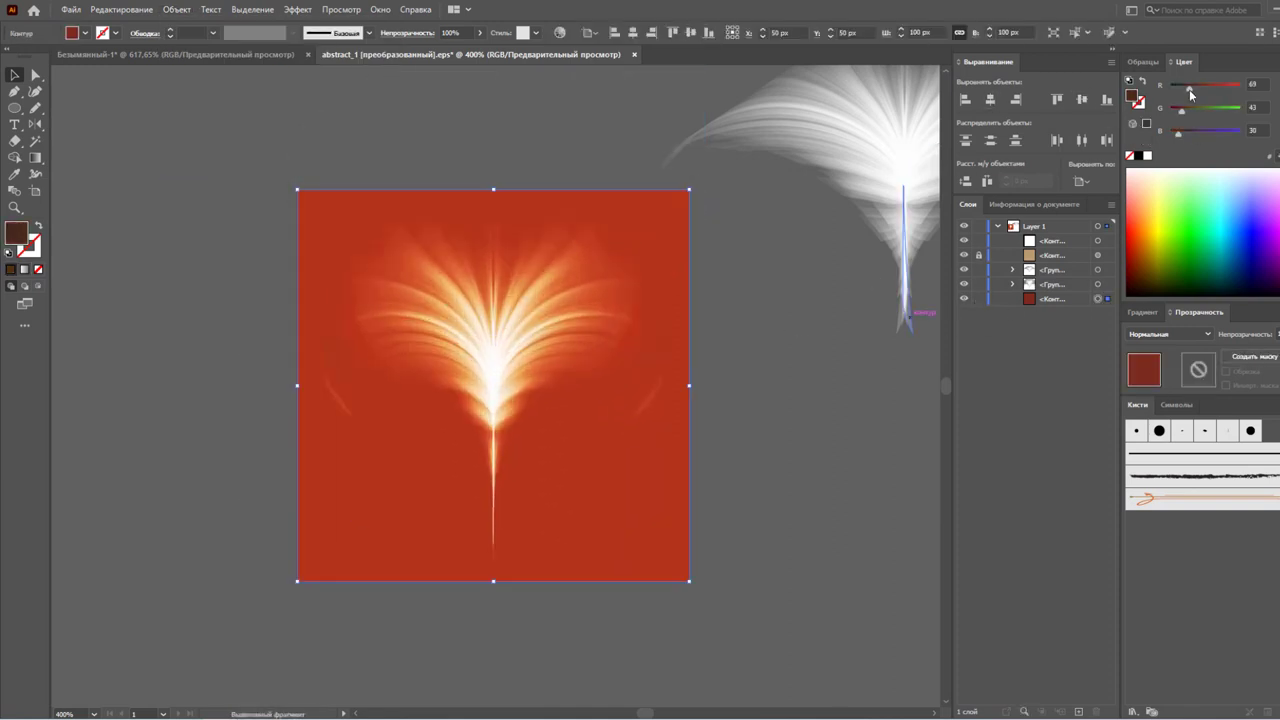
# - Reverse the fan's gradient, add and reposition a stop, and darken its grey
pyautogui.click(1142, 312)
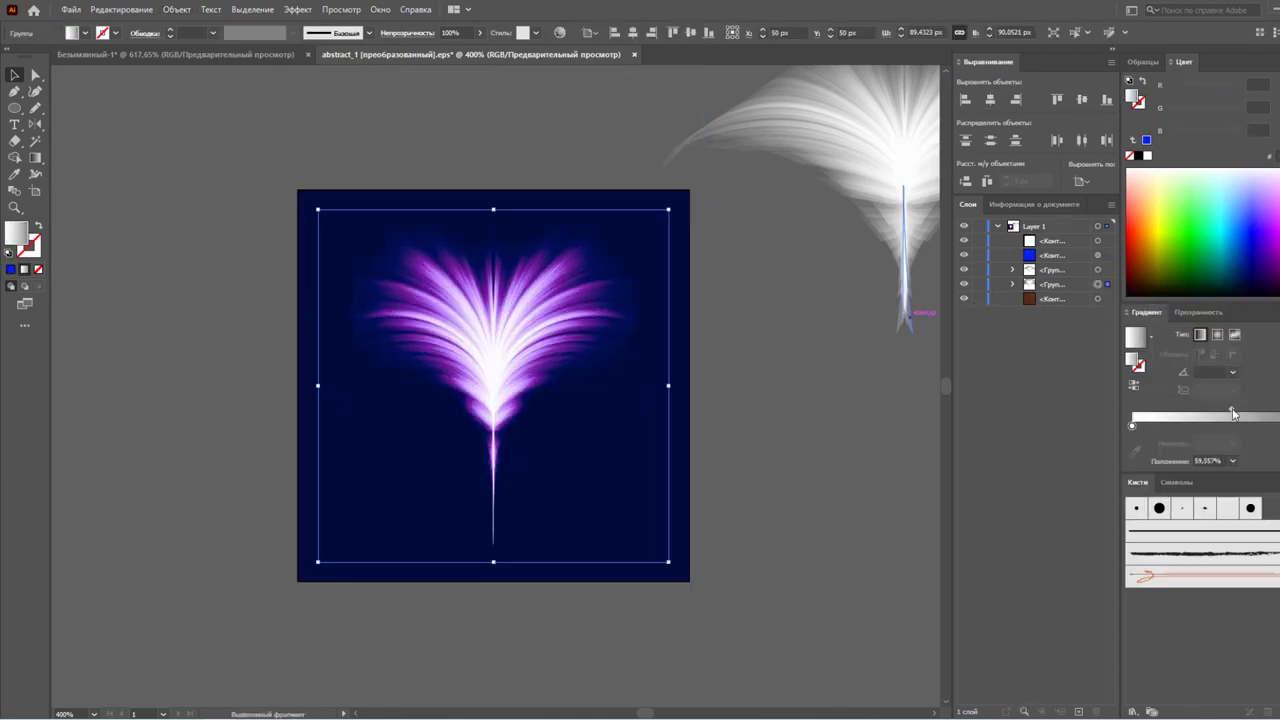
pyautogui.click(1133, 388)
pyautogui.click(1133, 388)
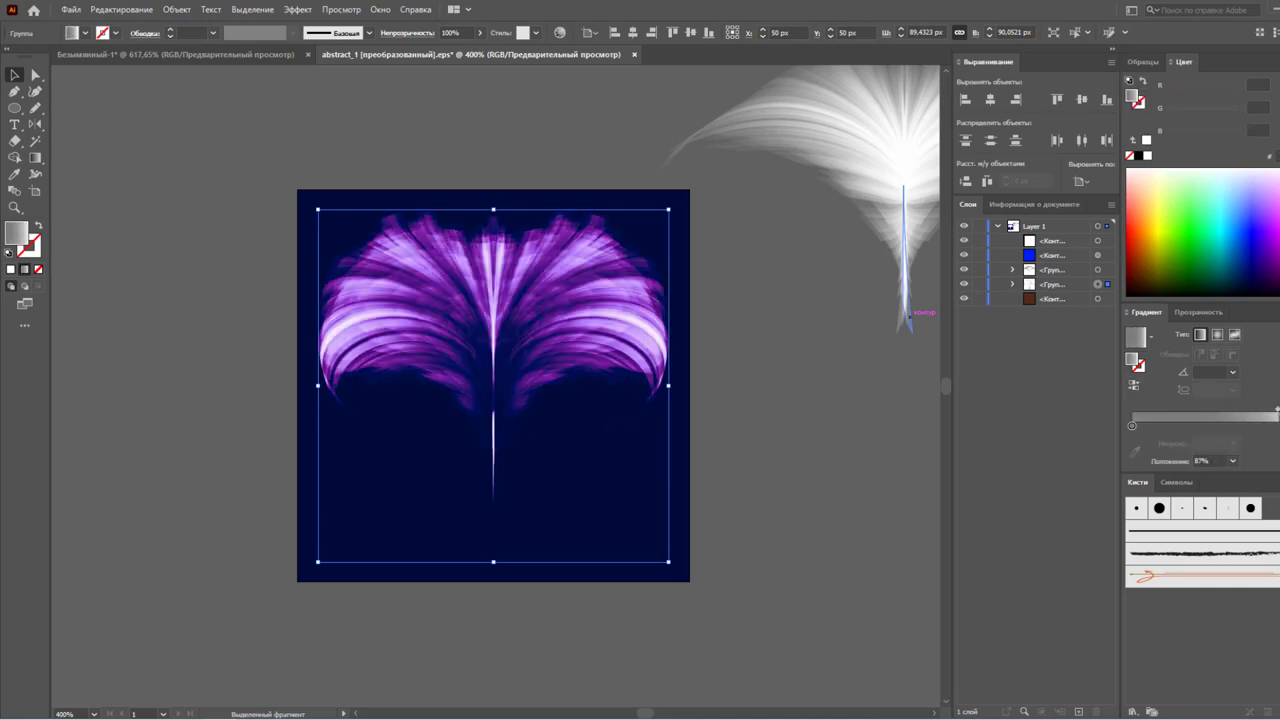
pyautogui.click(1160, 427)
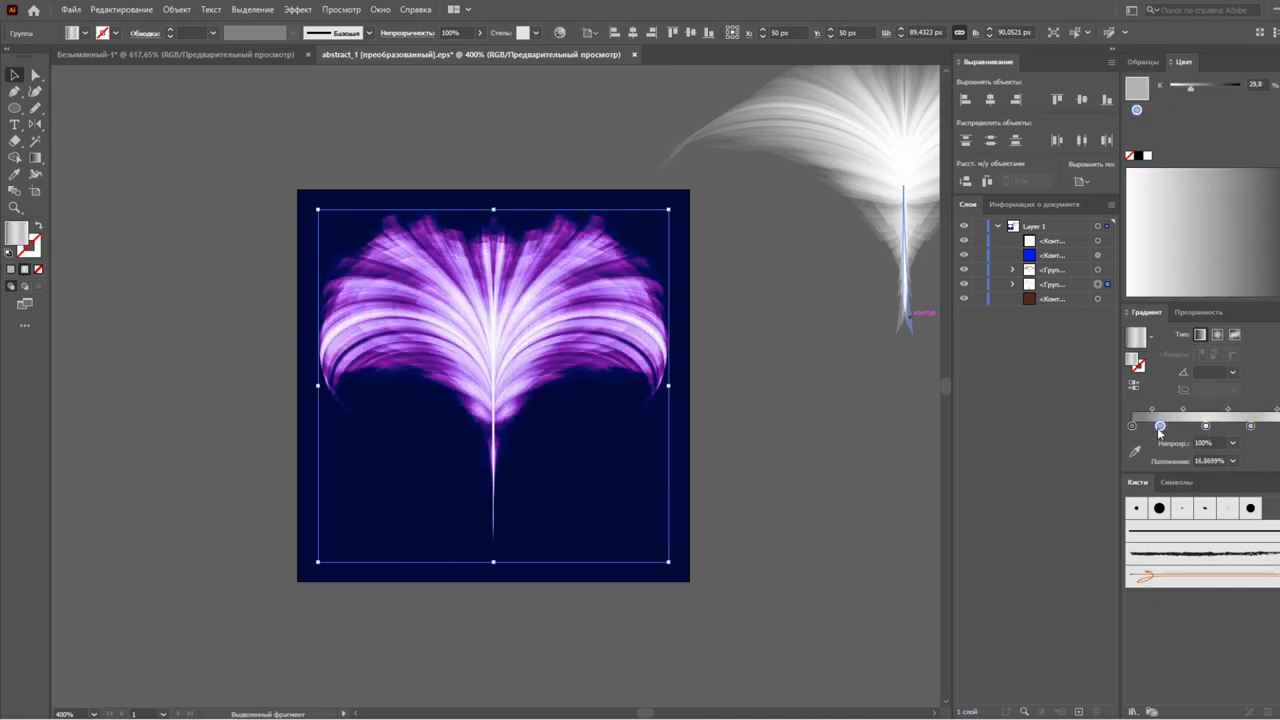
pyautogui.moveTo(1222, 430); pyautogui.dragTo(1276, 426)
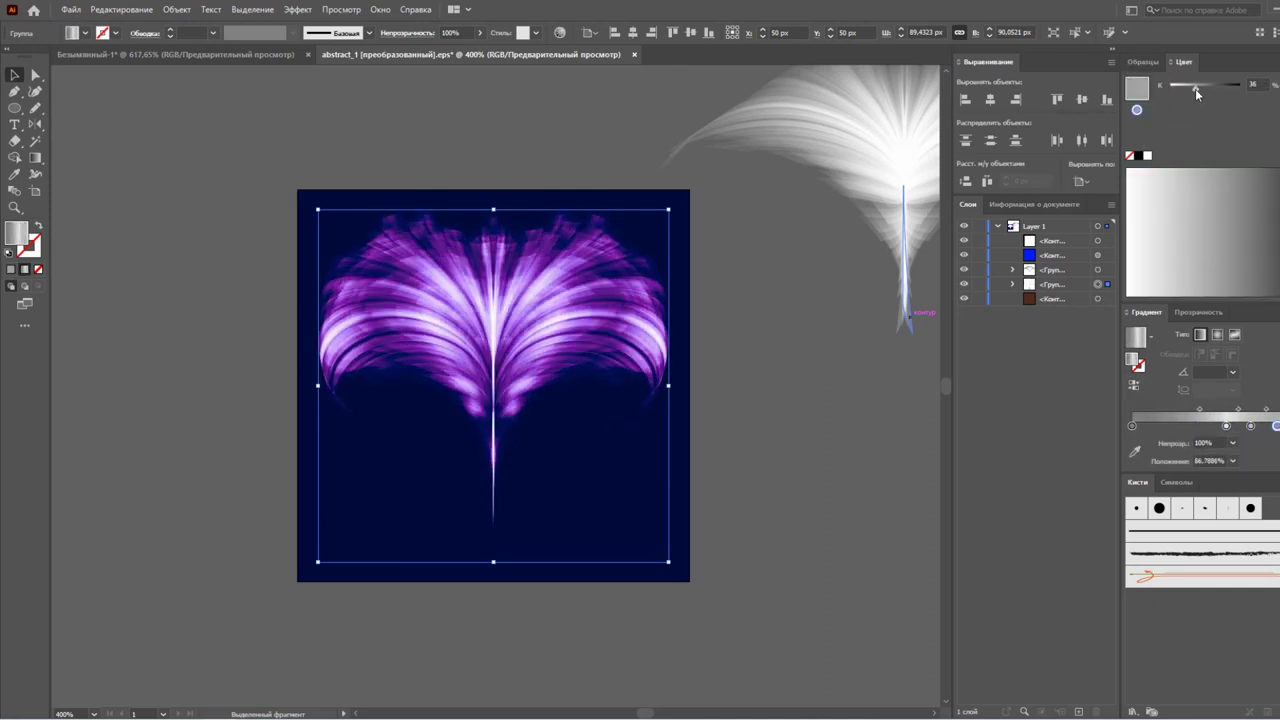
pyautogui.moveTo(493, 209); pyautogui.dragTo(493, 222)
# - Draw a radial-gradient circle left of the artboard
pyautogui.click(740, 380)
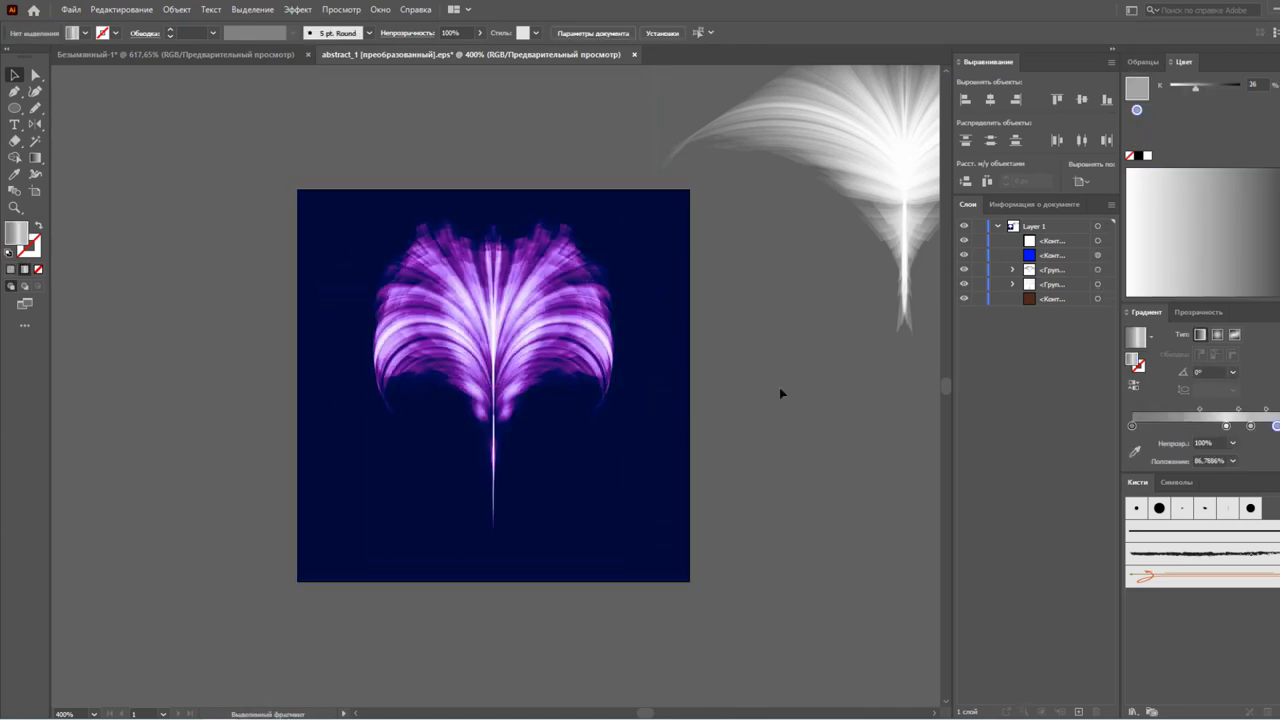
pyautogui.press('l')
pyautogui.moveTo(188, 202); pyautogui.dragTo(244, 228)
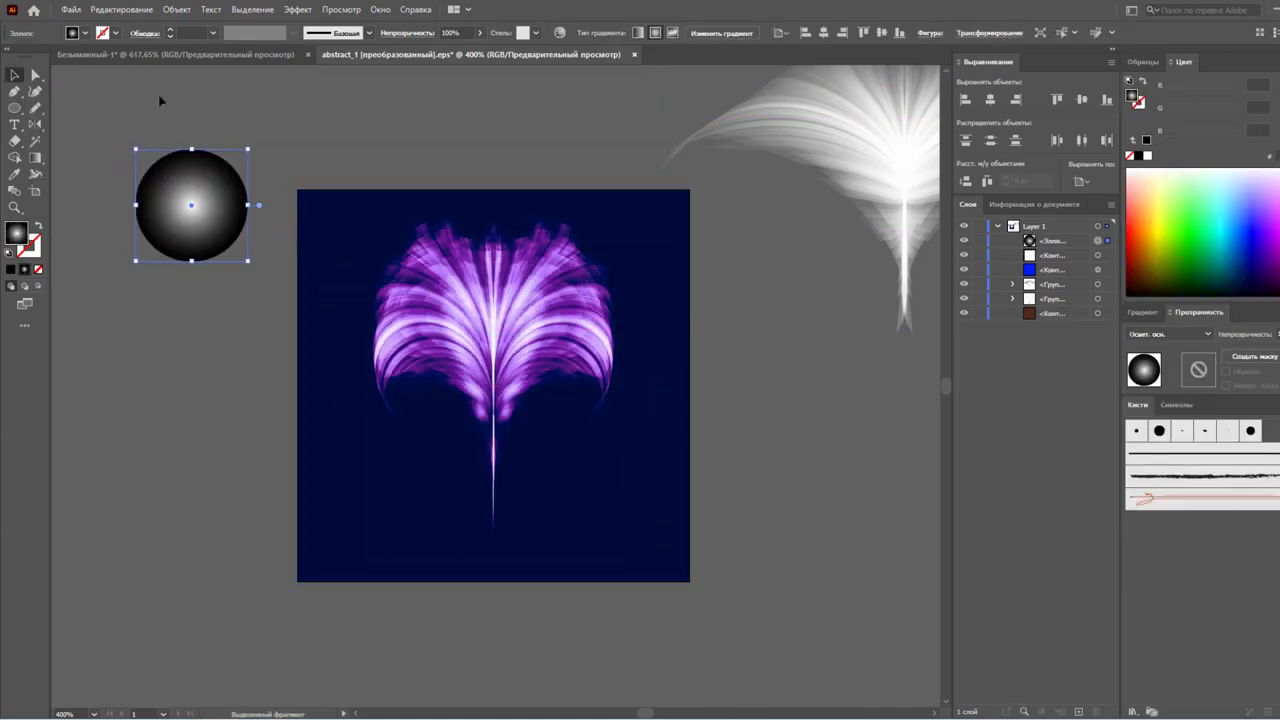
# - Stretch the glow circle into a tall ellipse and lock the background layers
pyautogui.moveTo(493, 260); pyautogui.dragTo(493, 160)
pyautogui.hotkey('ctrl', '2')
pyautogui.click(493, 330)
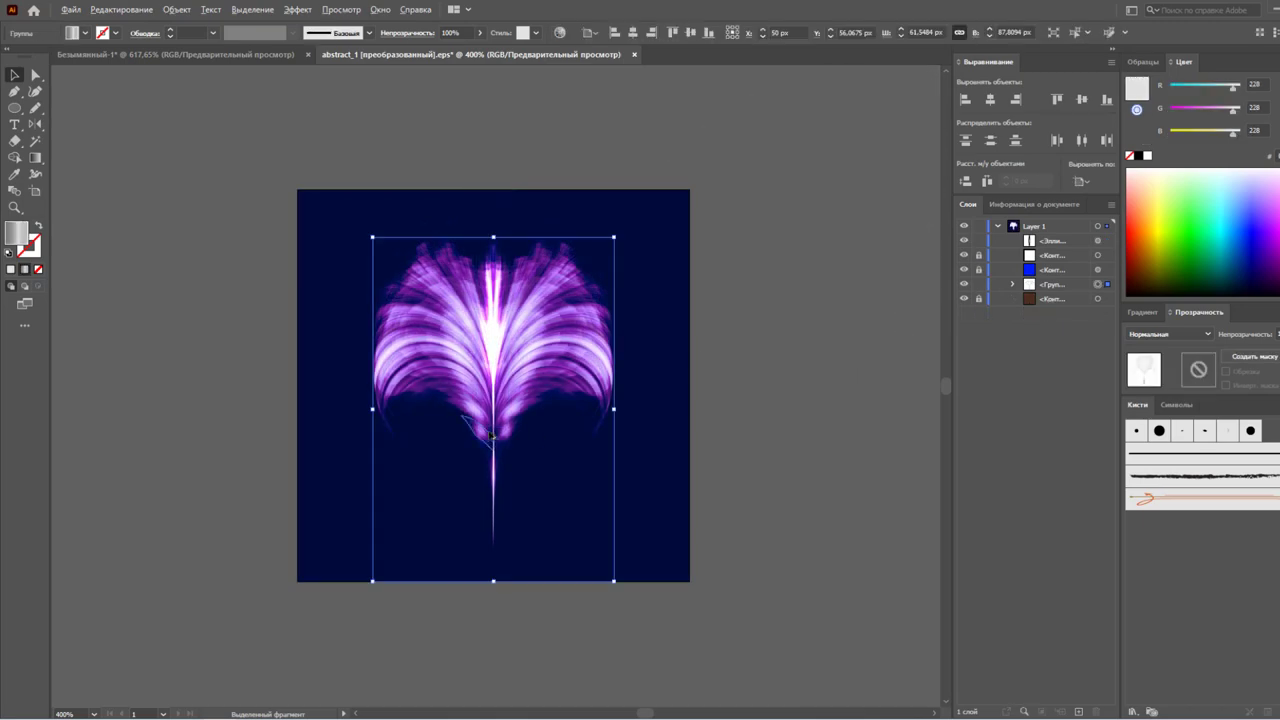
# - Warp the purple fan with a strong arc into a curved feather and reposition it
pyautogui.click(298, 9)
pyautogui.moveTo(900, 320); pyautogui.dragTo(880, 320)
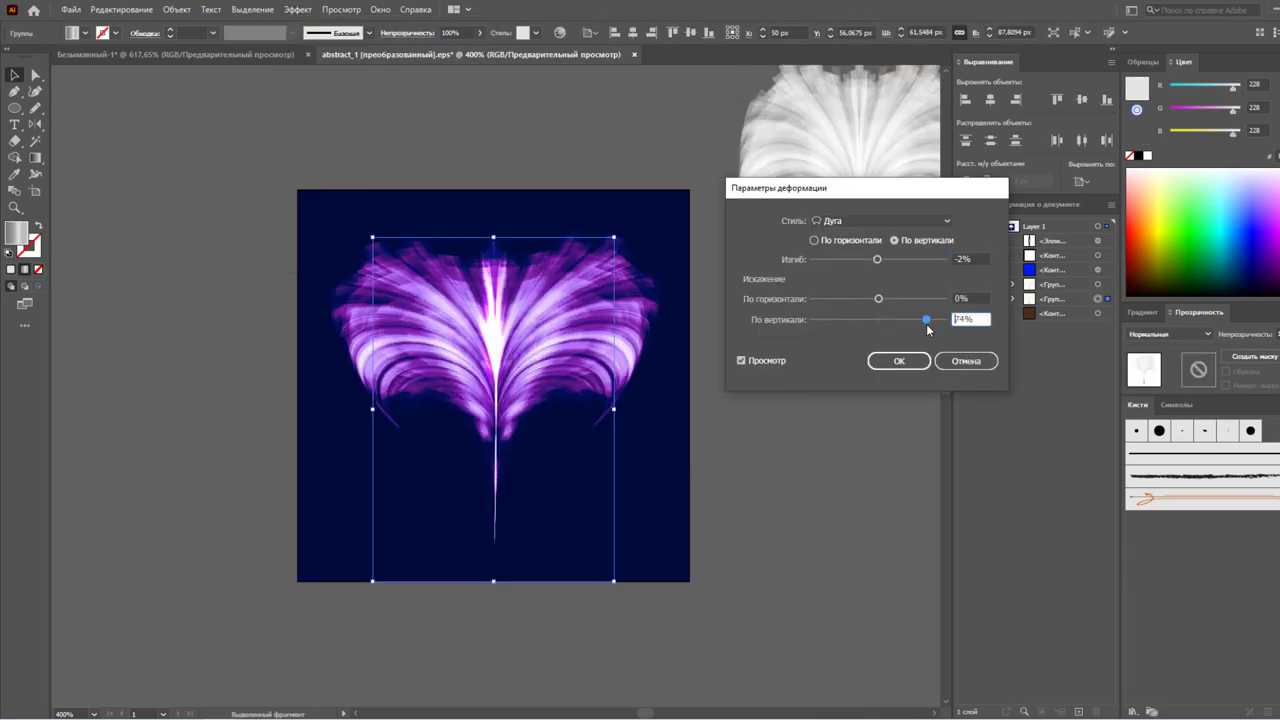
pyautogui.moveTo(877, 259); pyautogui.dragTo(915, 259)
pyautogui.click(899, 360)
pyautogui.moveTo(536, 348); pyautogui.dragTo(564, 341)
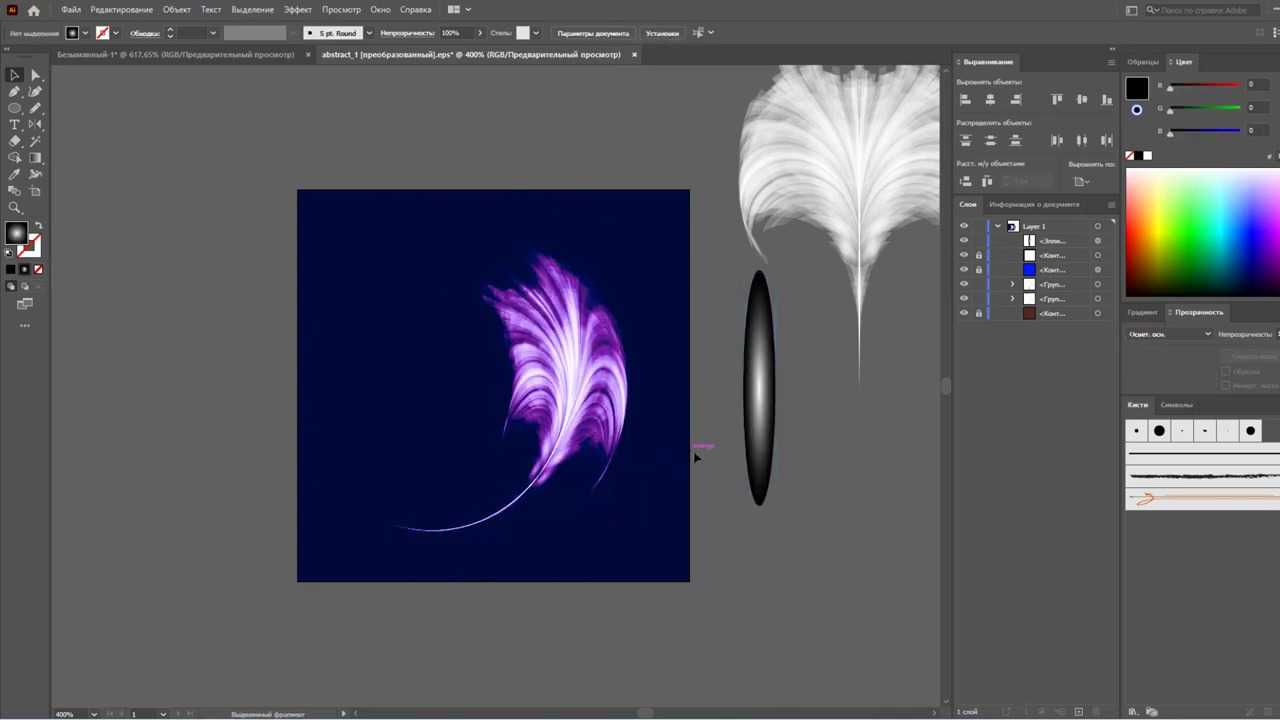
# - Draw a gradient-outlined circle at top left with a vertical line across it
pyautogui.press('l')
pyautogui.moveTo(110, 143); pyautogui.dragTo(268, 300)
pyautogui.hotkey('shift', 'x')
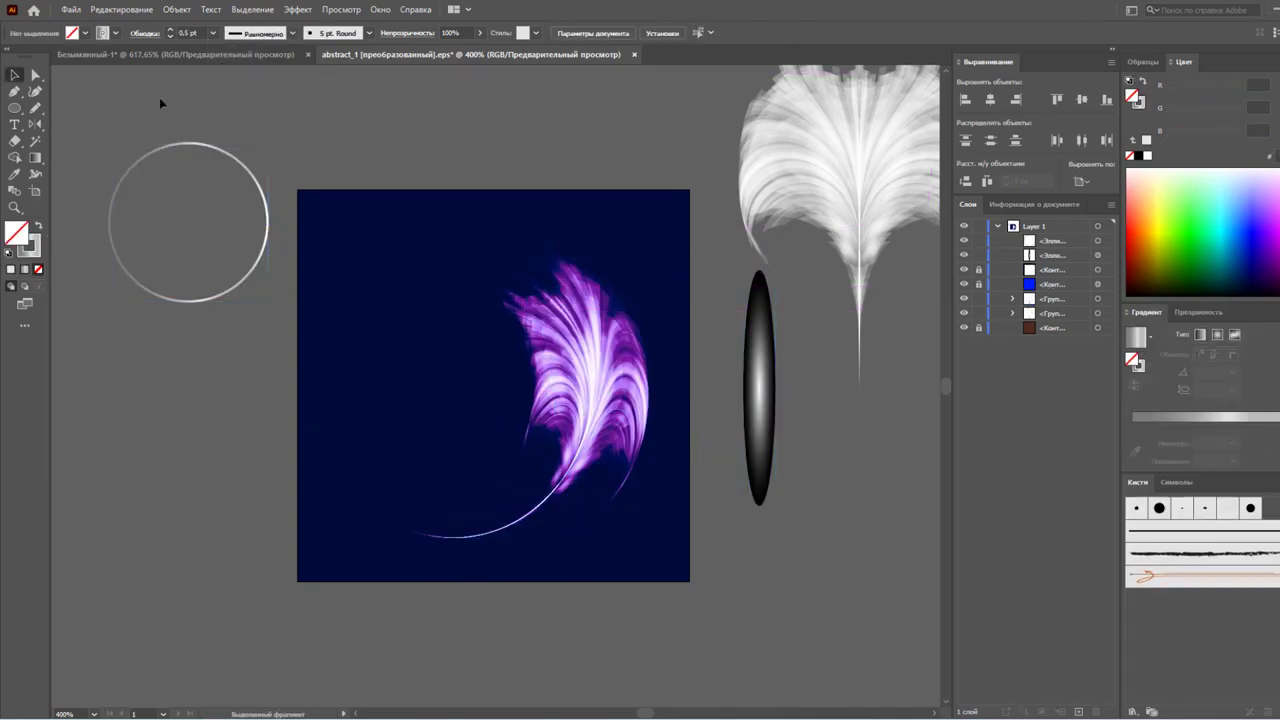
pyautogui.moveTo(187, 142); pyautogui.dragTo(188, 300)
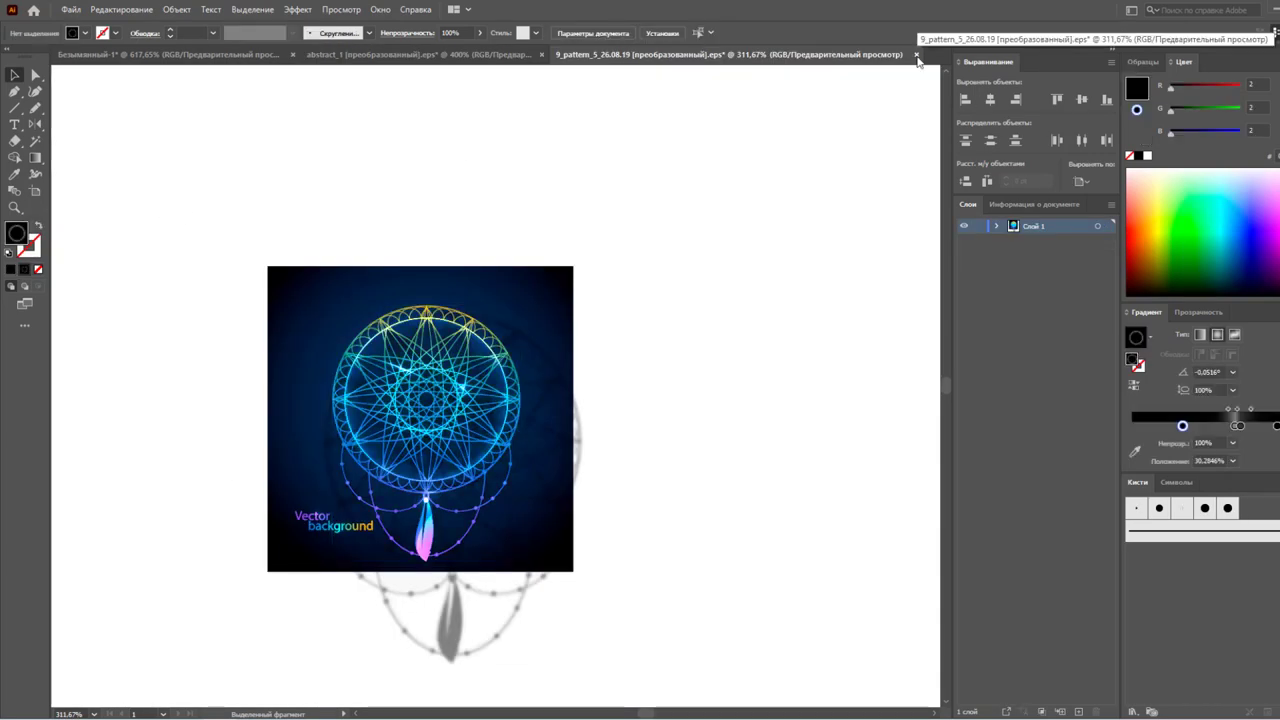
# - Paste the dreamcatcher into the feather document and give it a blend mode
pyautogui.click(916, 55)
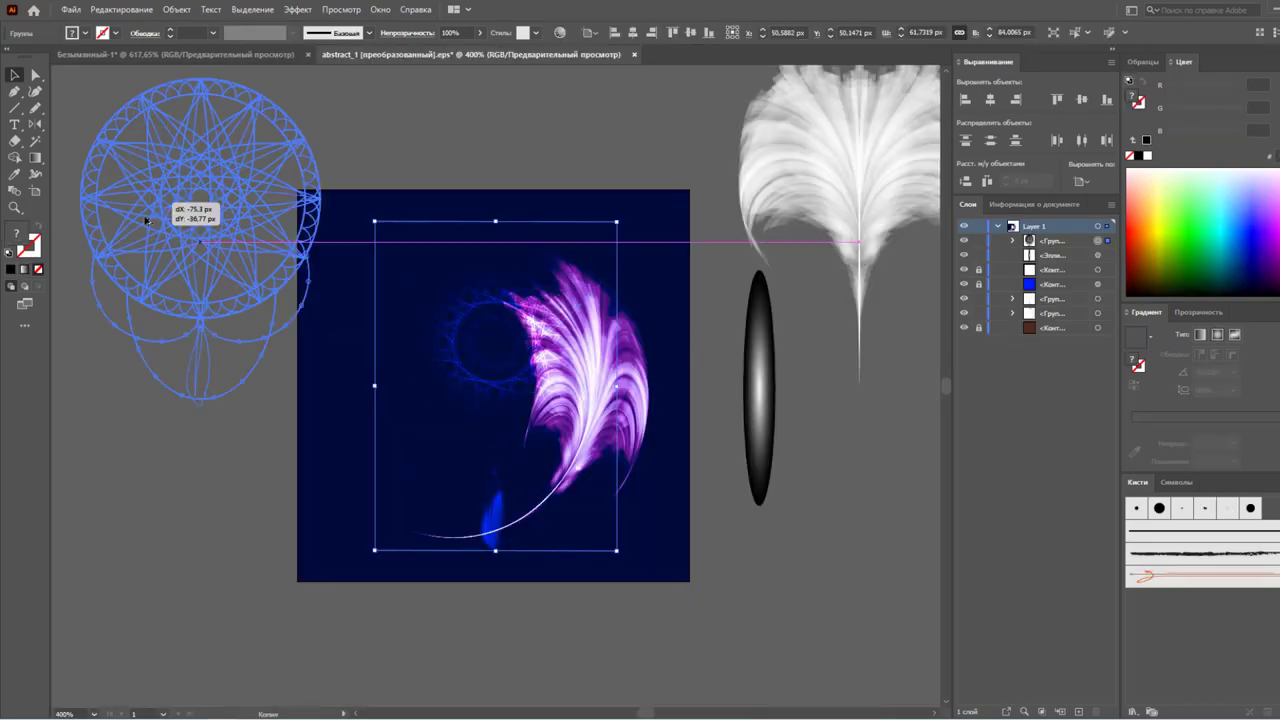
pyautogui.click(1170, 334)
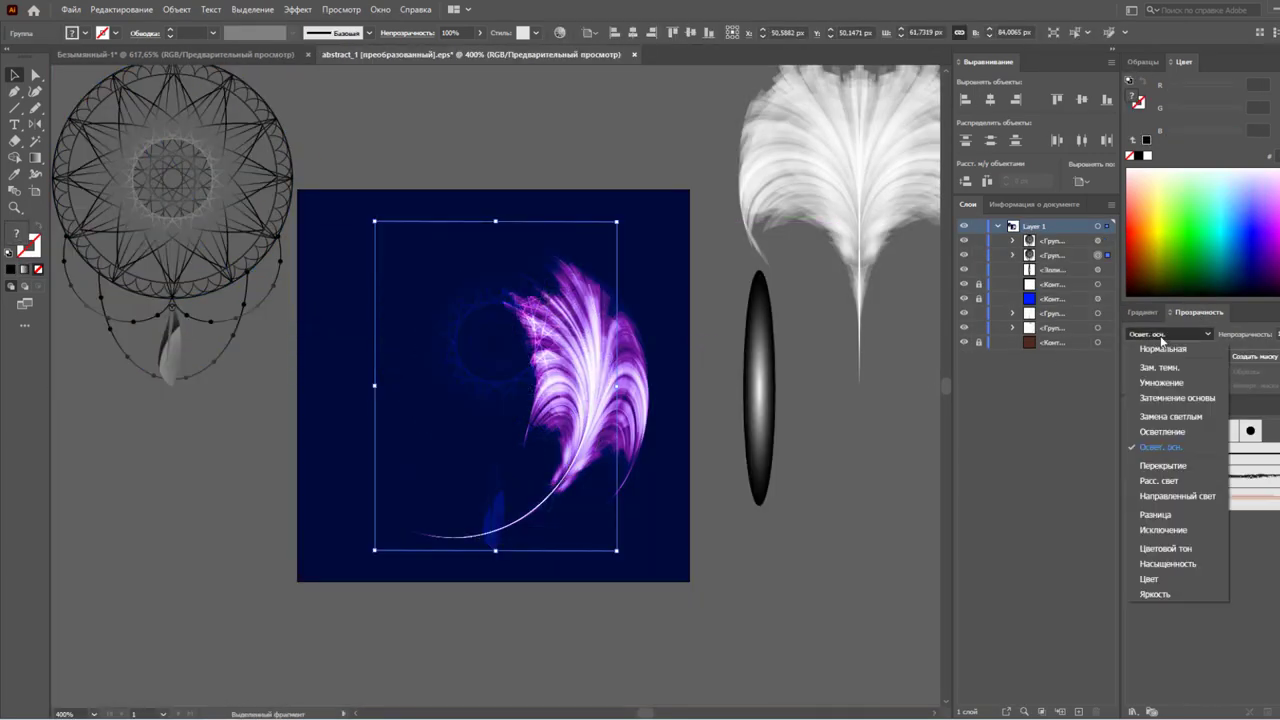
pyautogui.click(1160, 365)
# - Isolate the dreamcatcher group to inspect its paths, then exit isolation
pyautogui.rightClick(663, 252)
pyautogui.click(720, 414)
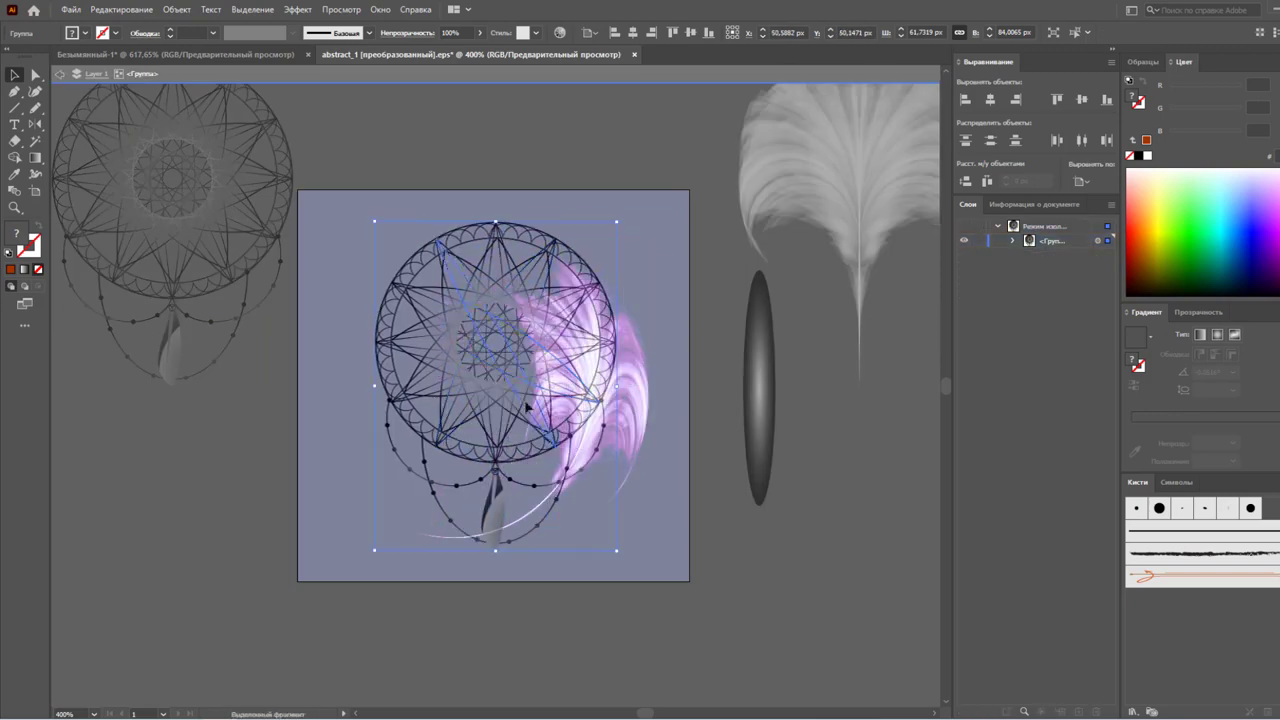
pyautogui.click(437, 486)
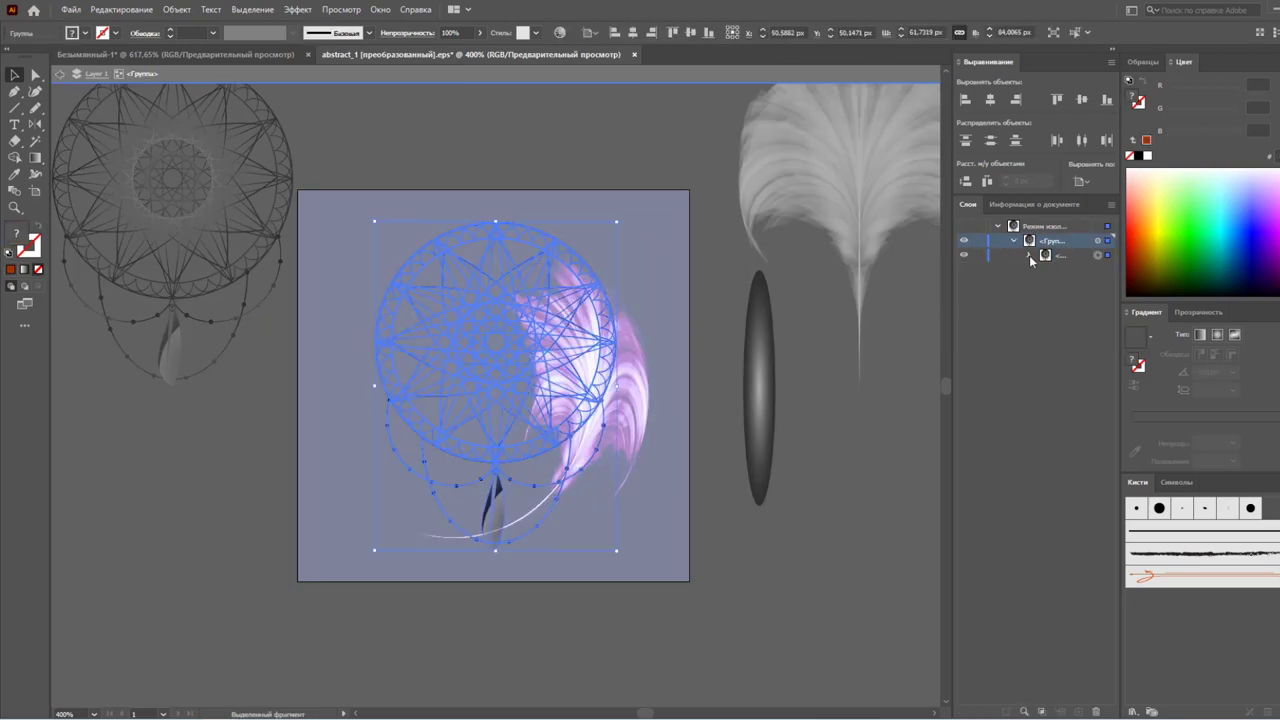
pyautogui.click(859, 492)
pyautogui.doubleClick(859, 490)
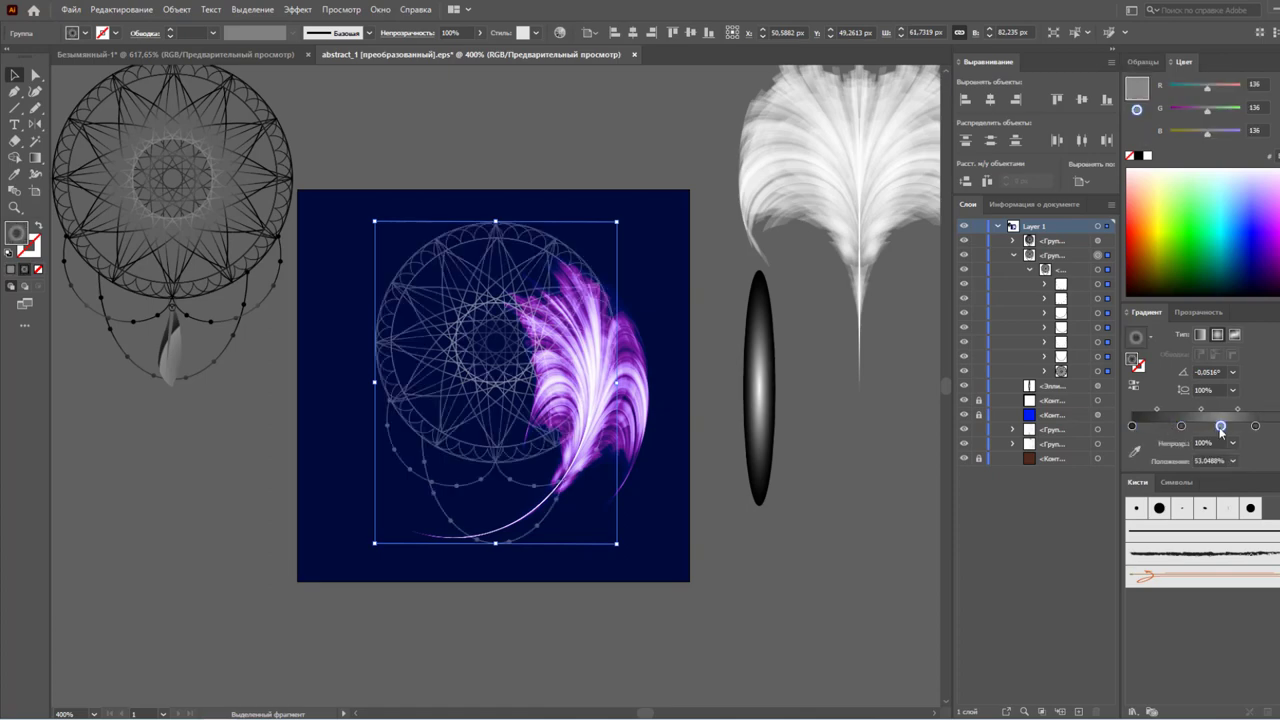
# - Restack the feather group above the dreamcatcher in Layers and set its blend mode
pyautogui.moveTo(1012, 244); pyautogui.dragTo(1038, 288)
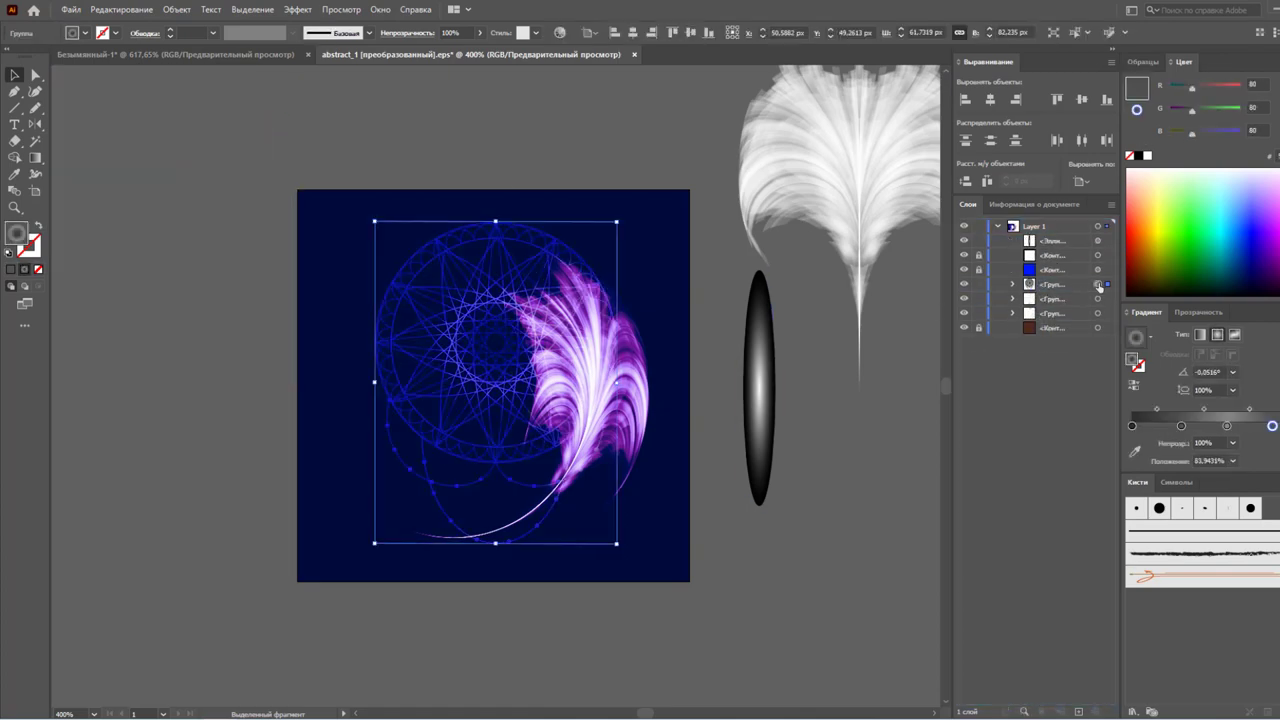
pyautogui.click(1198, 312)
pyautogui.click(1168, 334)
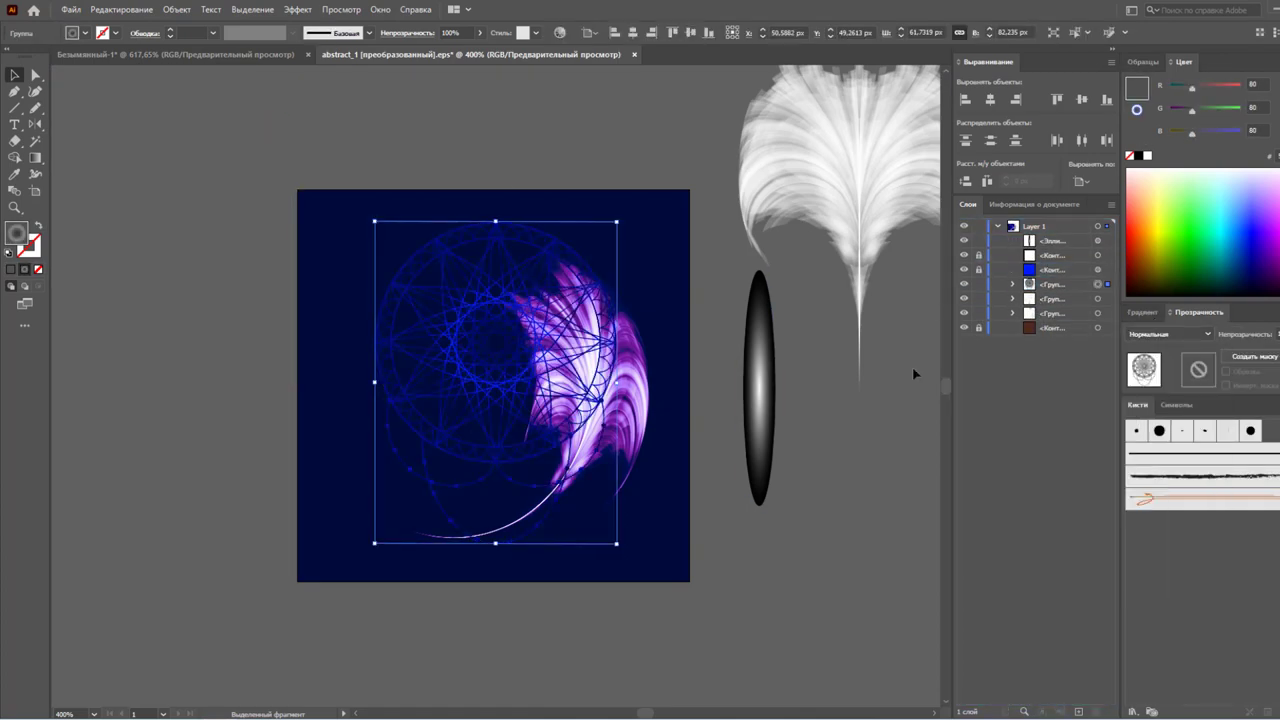
pyautogui.moveTo(1066, 292); pyautogui.dragTo(1062, 268)
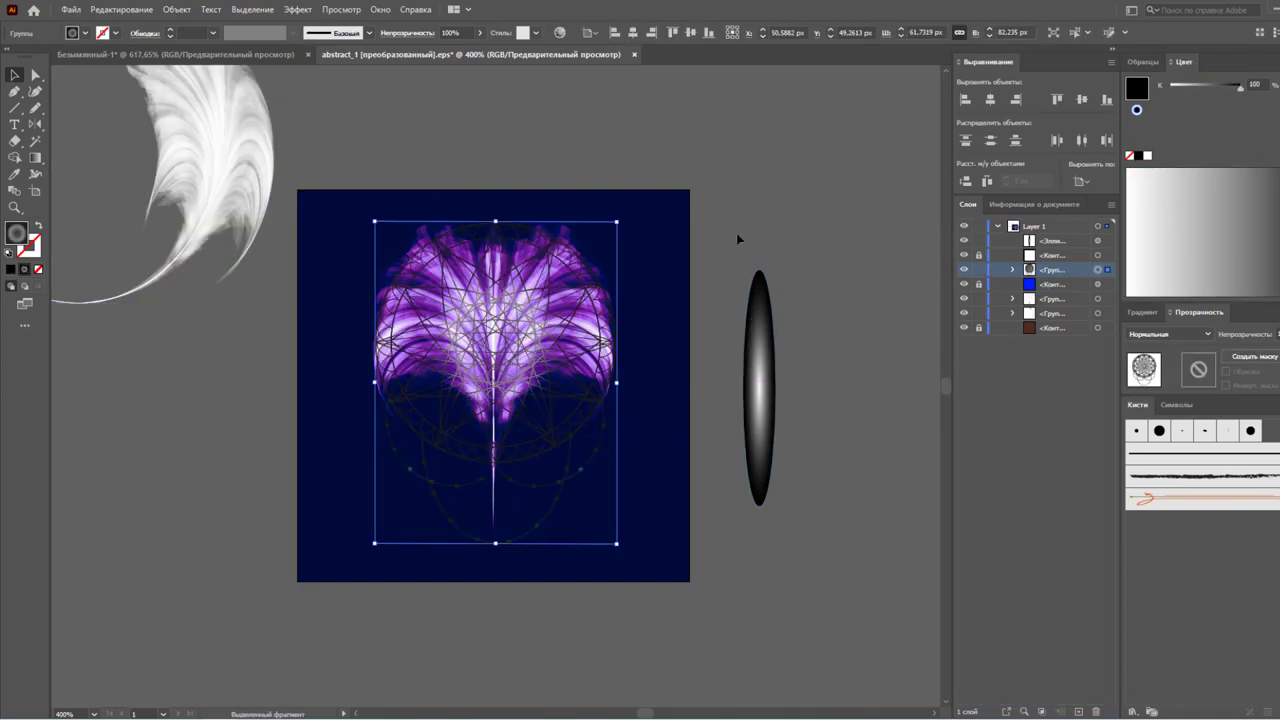
# - Recolour the background rectangle dark purple and lock it
pyautogui.click(1143, 312)
pyautogui.hotkey('ctrl', 'z')
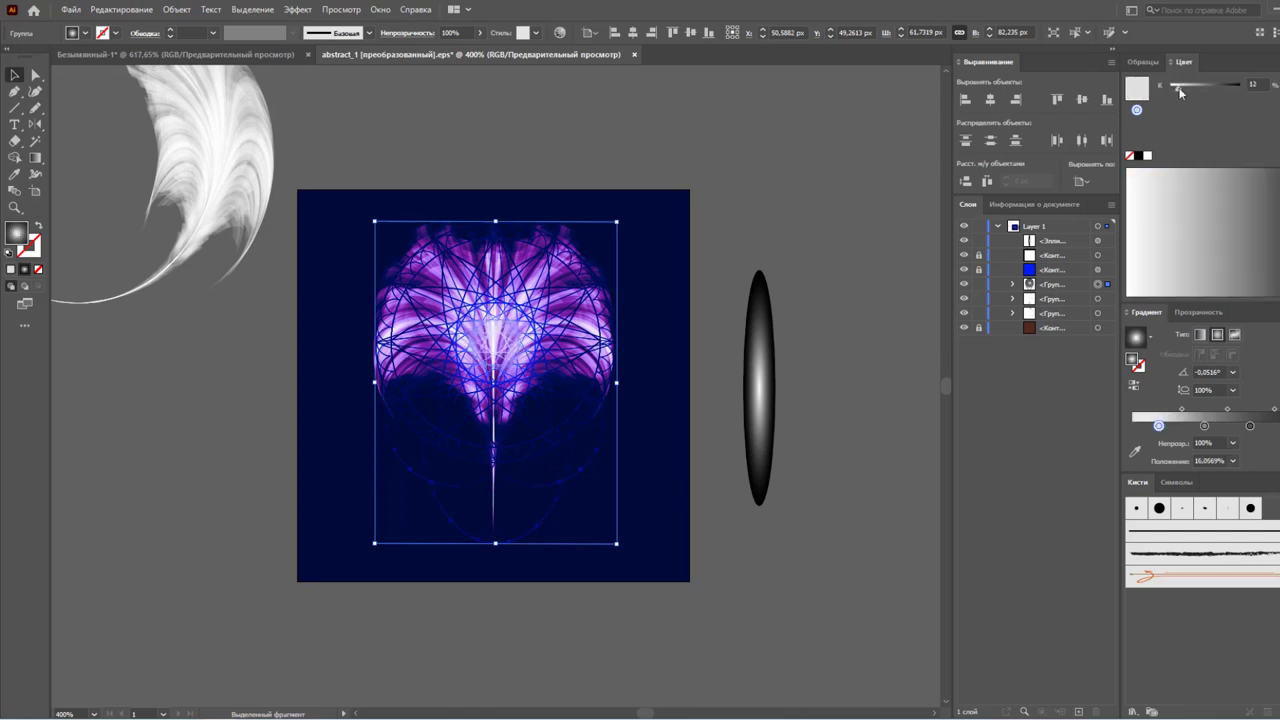
pyautogui.moveTo(1240, 87)
pyautogui.mouseDown()
pyautogui.moveTo(1187, 87)
pyautogui.moveTo(1233, 89)
pyautogui.moveTo(1182, 108)
pyautogui.mouseUp()
pyautogui.click(1098, 269)
pyautogui.hotkey('ctrl', '2')
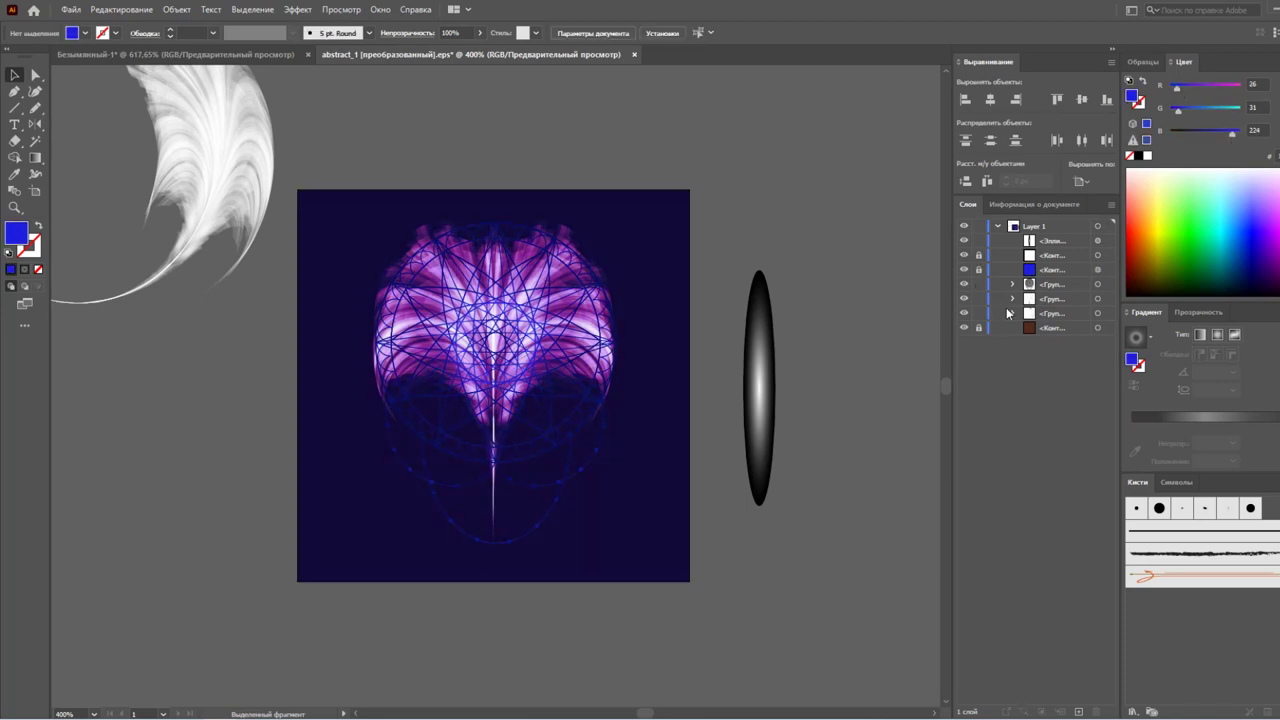
# - Place screen-blended glow spheres on the dreamcatcher's centre and lower intersections
pyautogui.click(1098, 298)
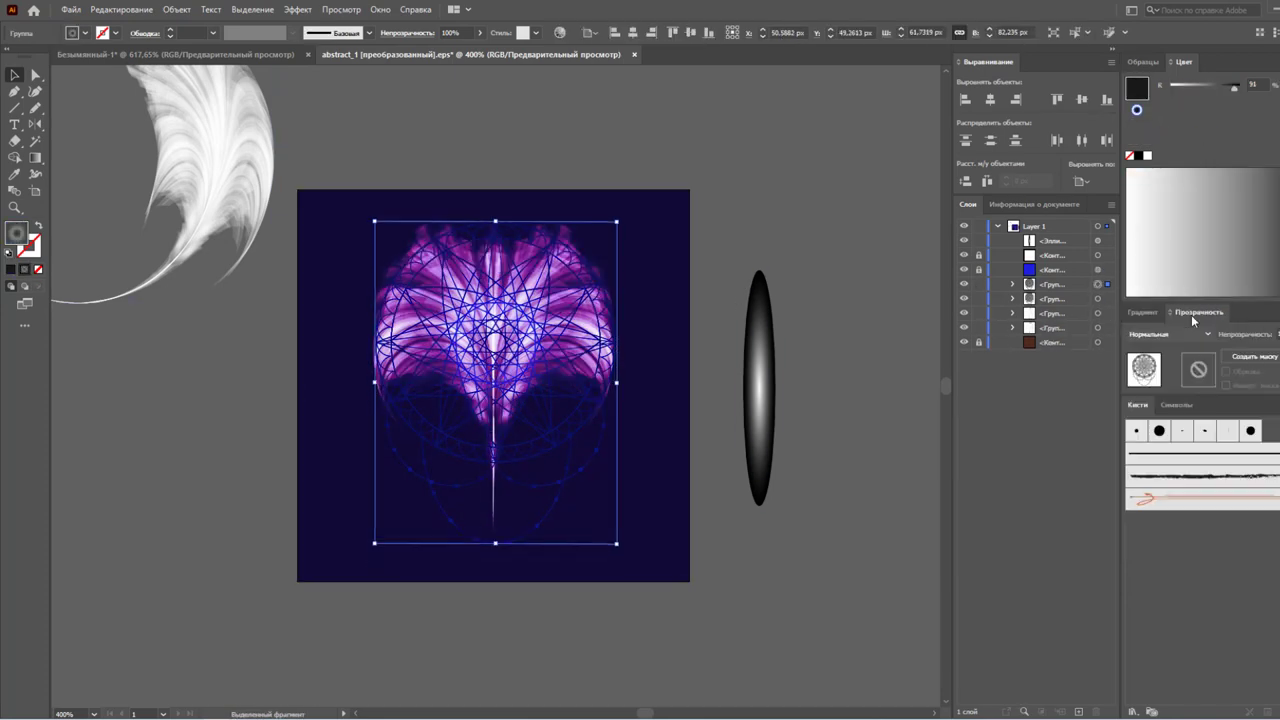
pyautogui.press('g')
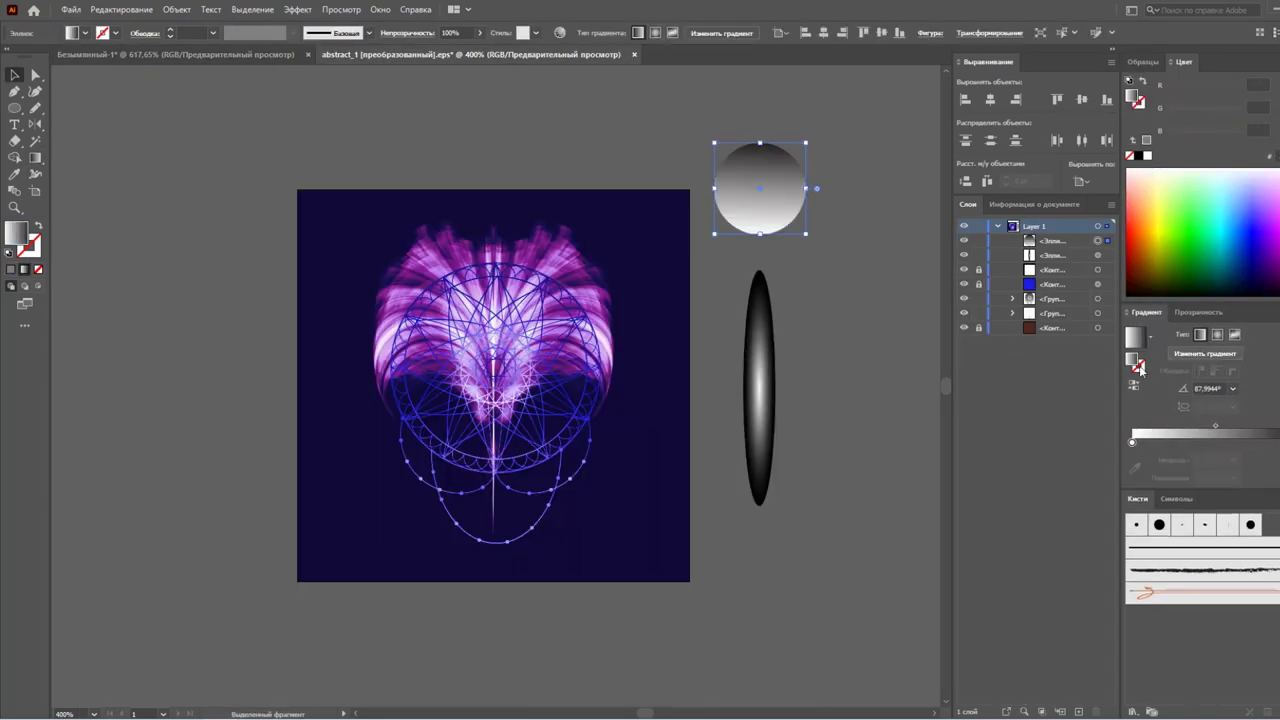
pyautogui.click(1166, 428)
pyautogui.moveTo(760, 188); pyautogui.dragTo(635, 500)
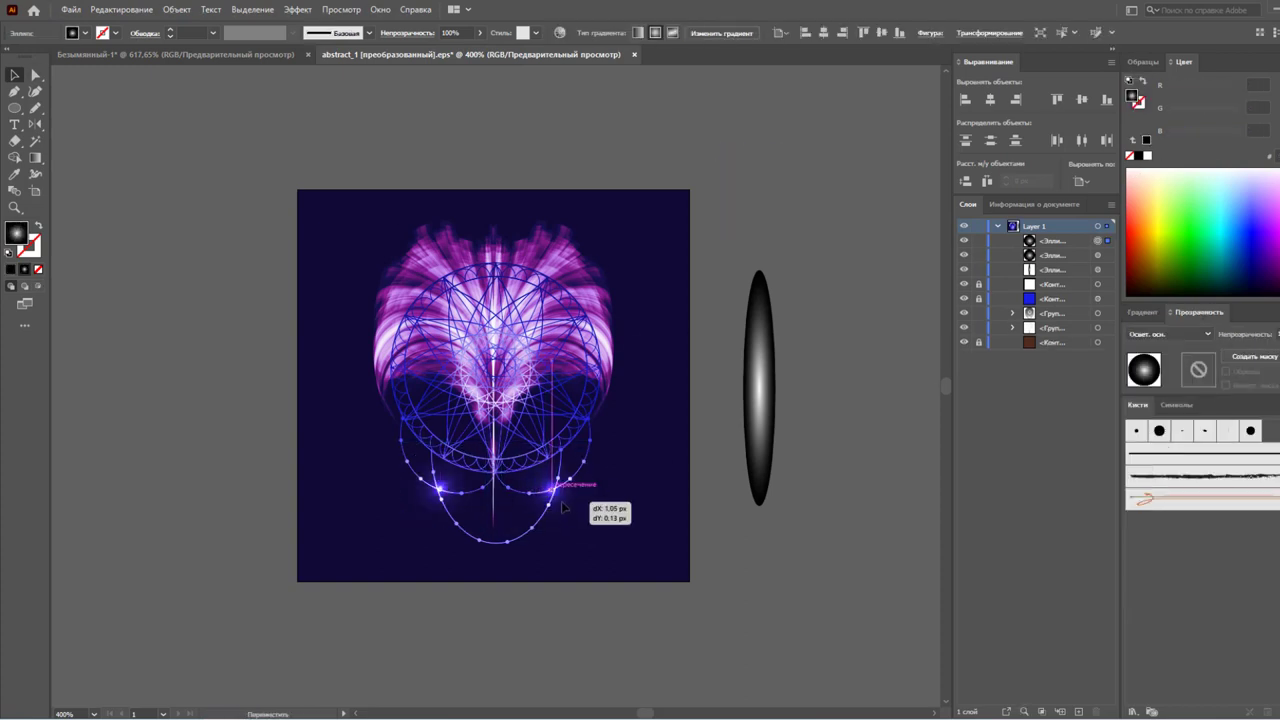
pyautogui.moveTo(504, 434)
pyautogui.mouseDown()
pyautogui.moveTo(420, 414)
pyautogui.moveTo(555, 490)
pyautogui.mouseUp()
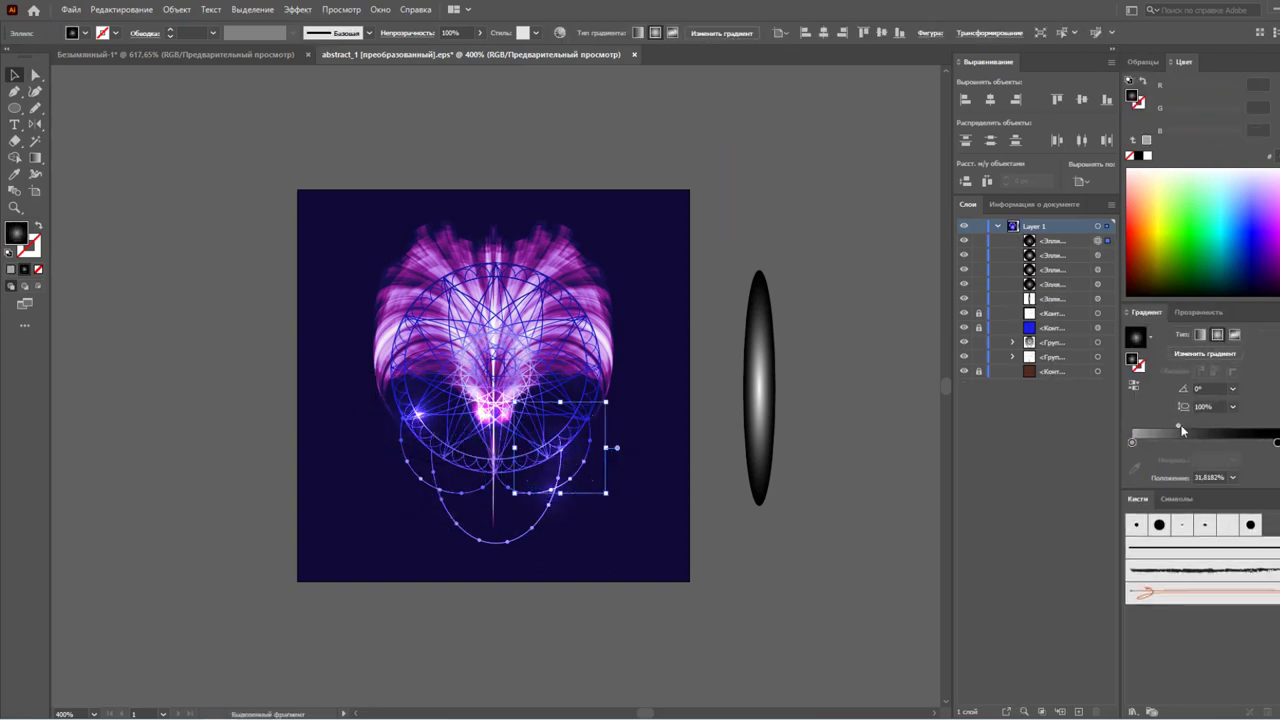
pyautogui.click(848, 505)
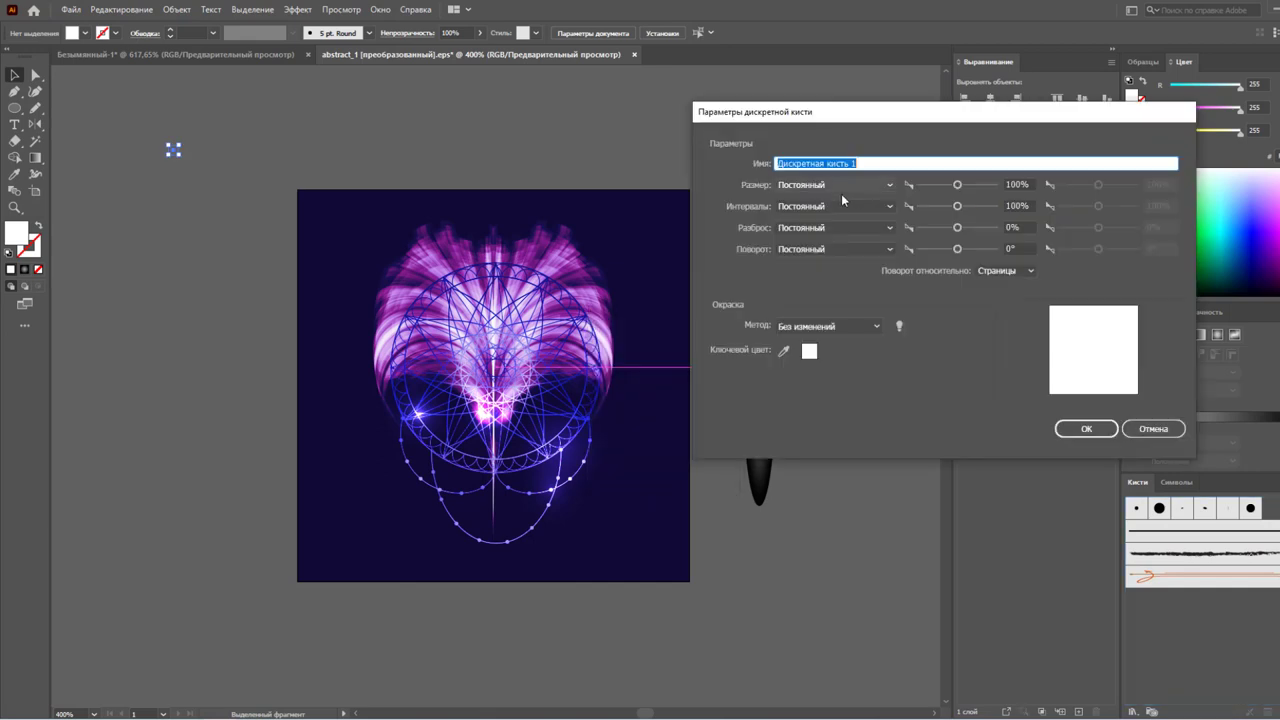
# - Group the glow spots, drop the spare sphere, and apply the scatter brush settings
pyautogui.click(1108, 241)
pyautogui.keyDown('shift'); pyautogui.click(1100, 284); pyautogui.keyUp('shift')
pyautogui.hotkey('ctrl', 'g')
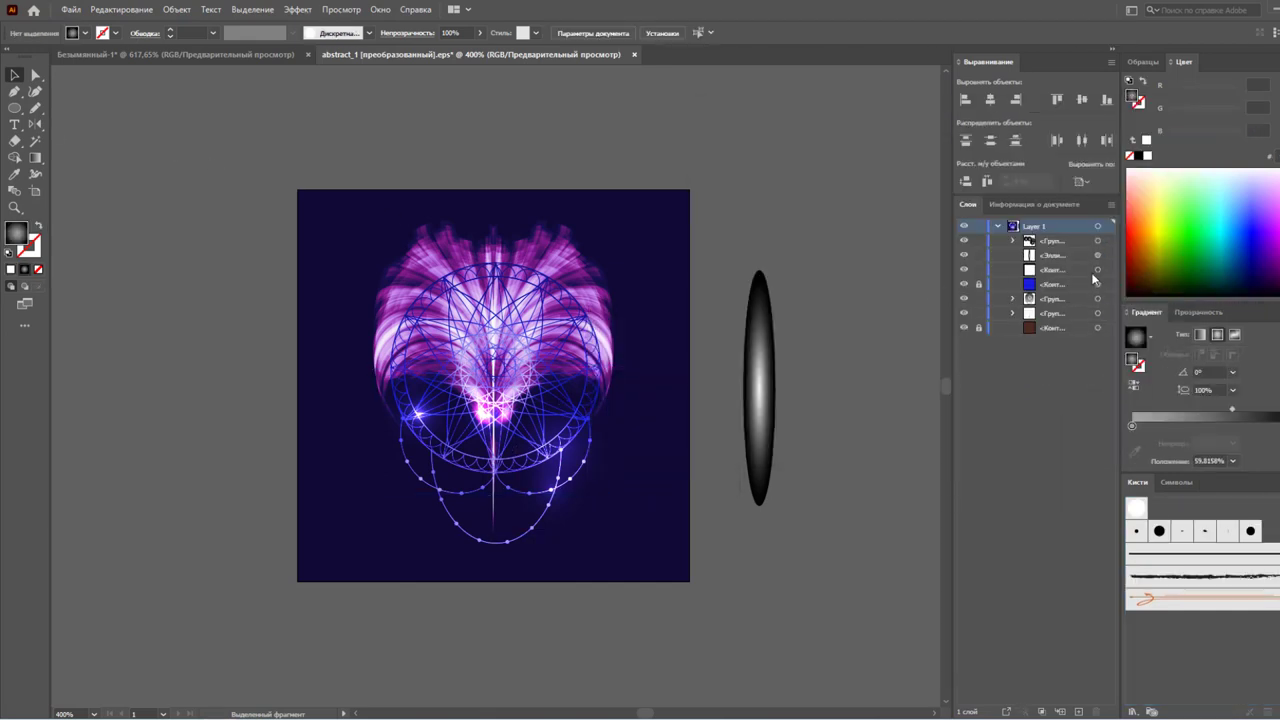
pyautogui.hotkey('ctrl', 'z')
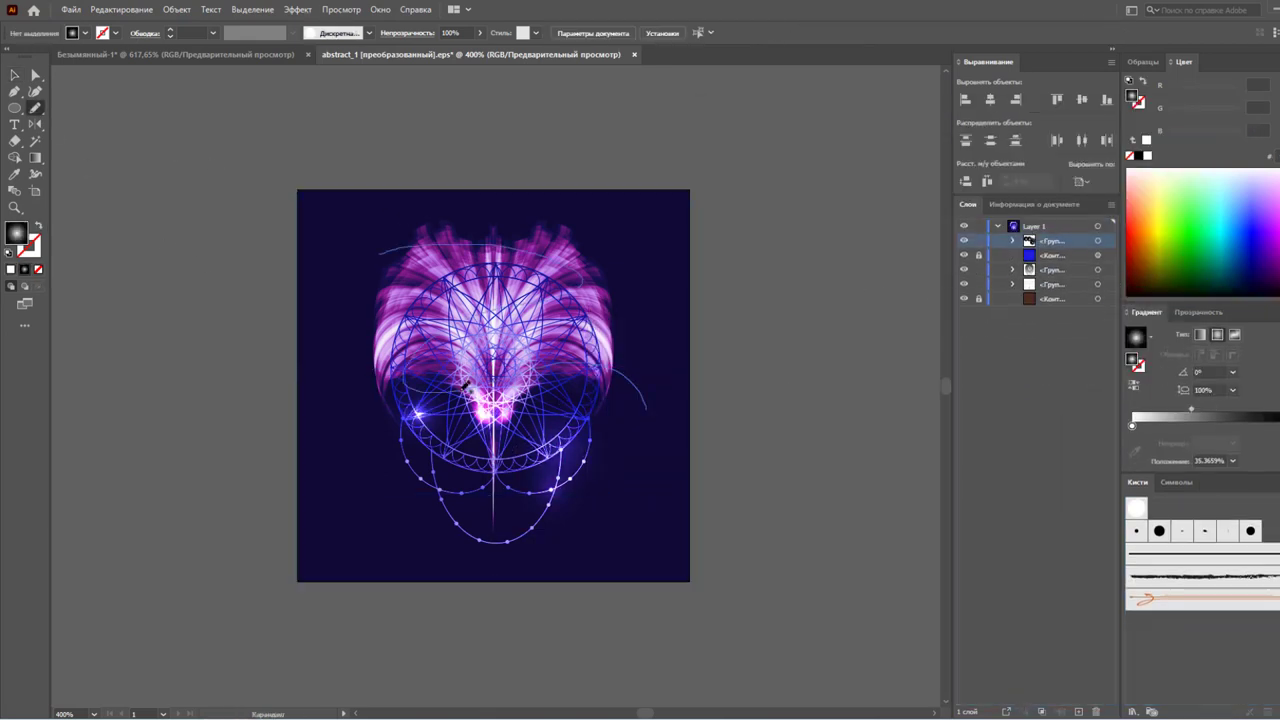
pyautogui.doubleClick(1137, 508)
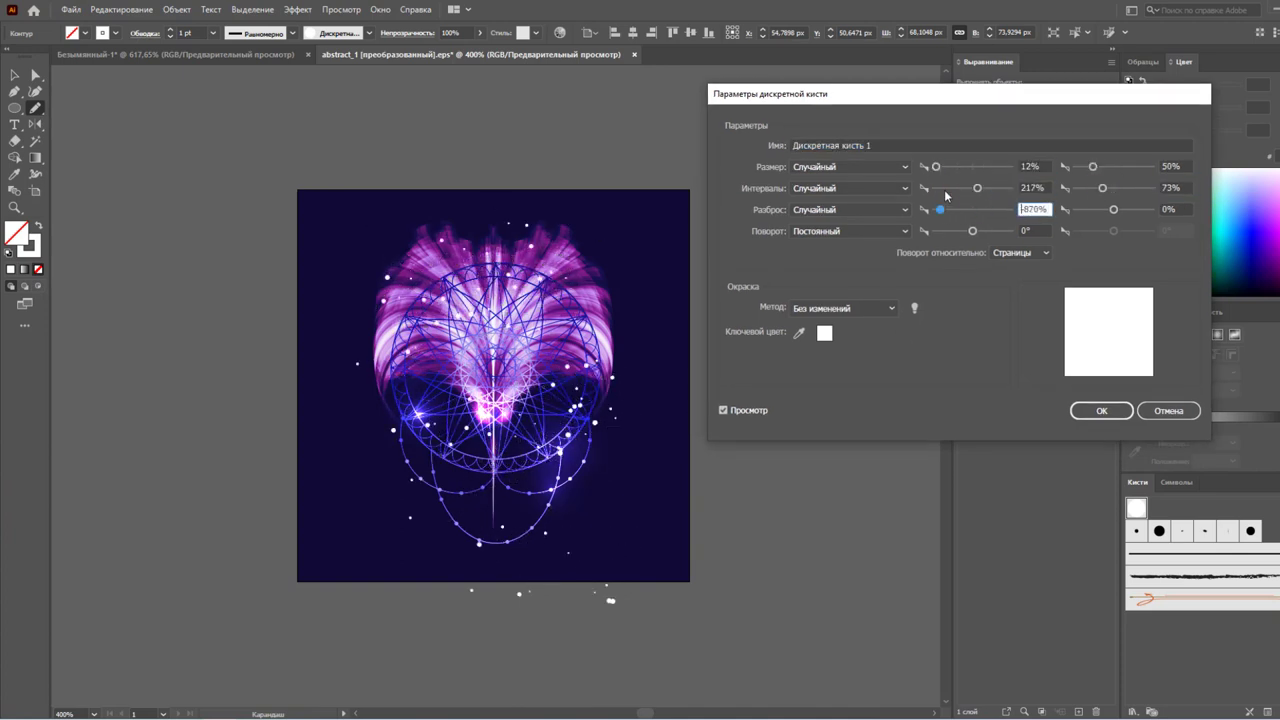
pyautogui.click(1101, 410)
# - Set the white circle group to 7% opacity with a cyan tint
pyautogui.click(634, 380)
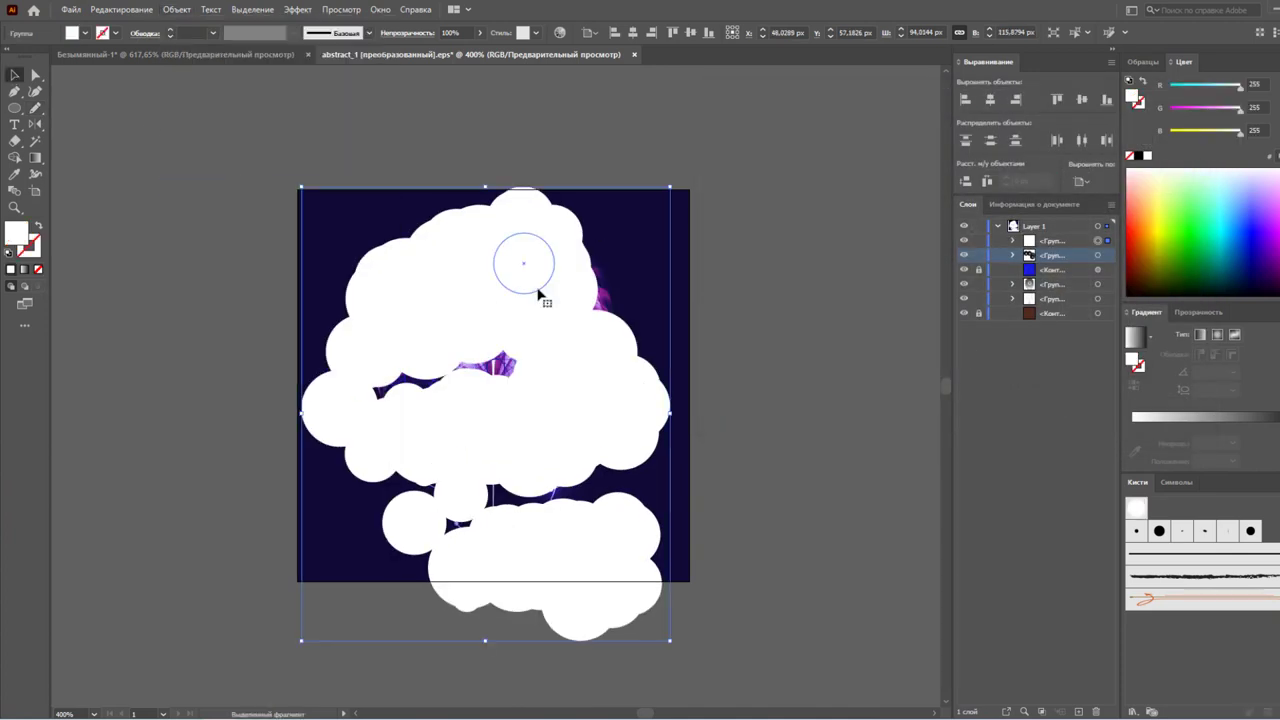
pyautogui.rightClick(468, 210)
pyautogui.press('Escape')
pyautogui.press('0')
pyautogui.press('7')
pyautogui.click(1207, 86)
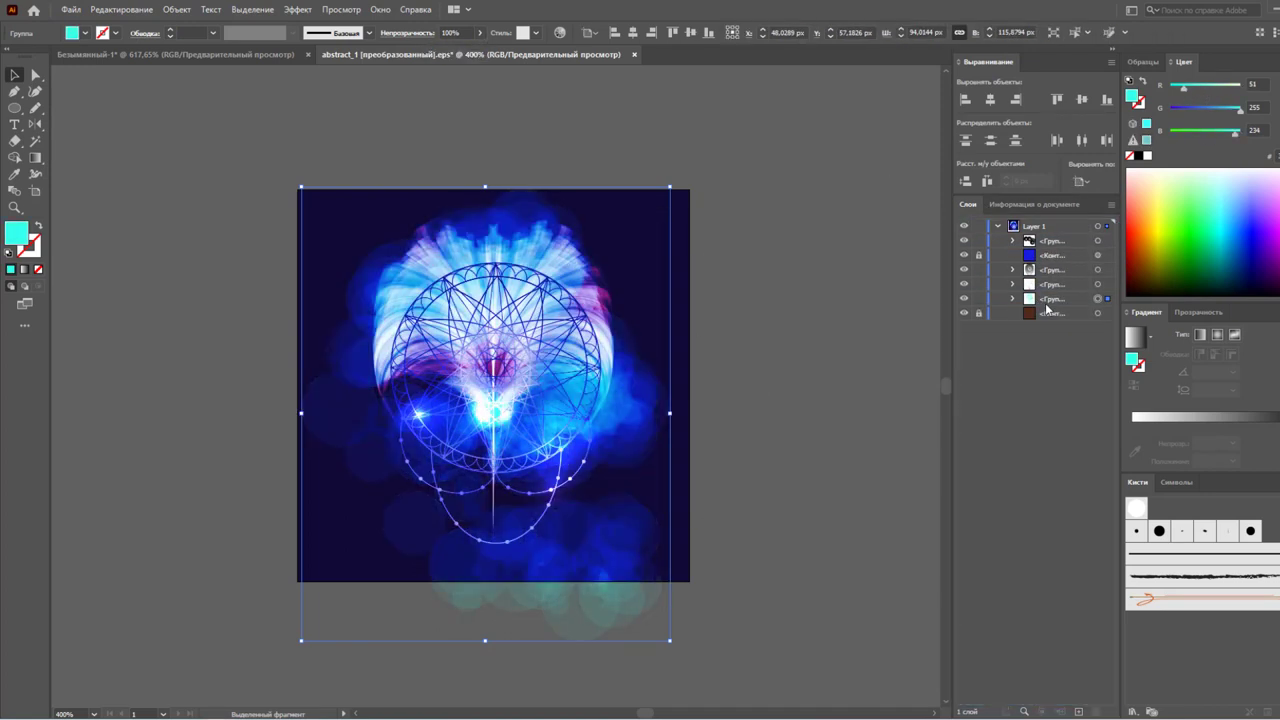
# - Fill the smoke circles white and spread them down and around the artwork
pyautogui.doubleClick(644, 367)
pyautogui.click(1147, 155)
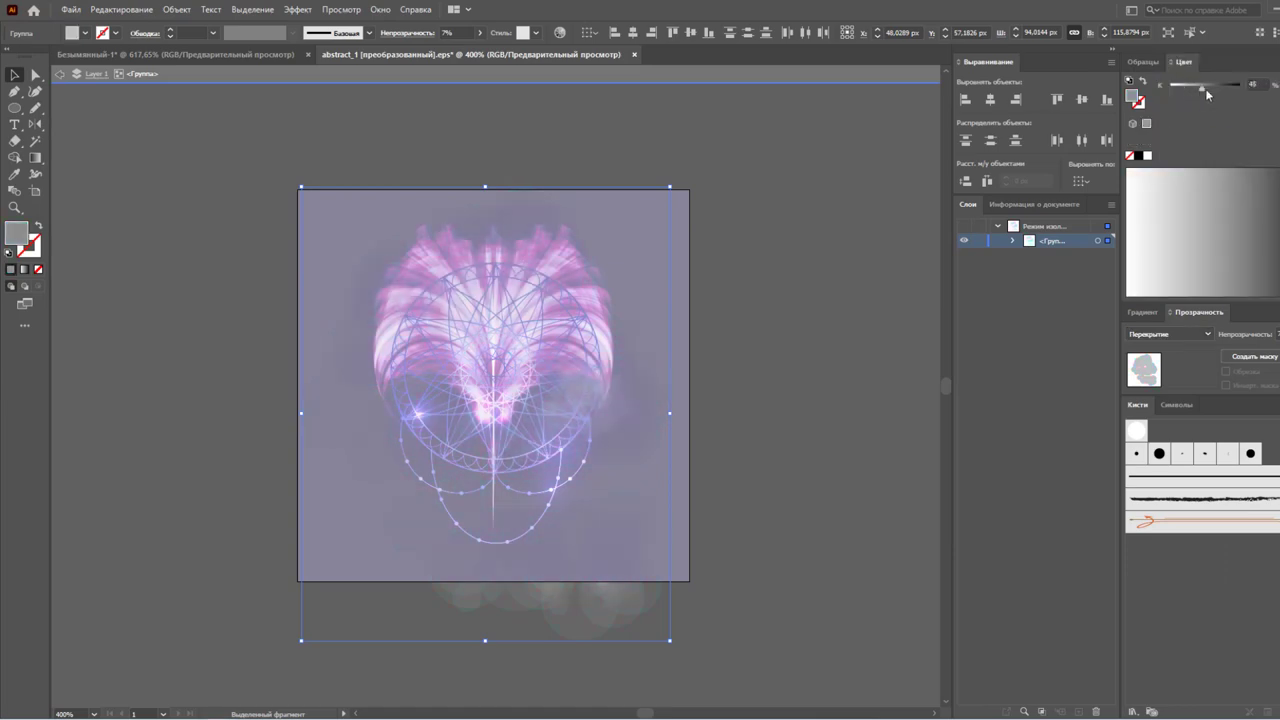
pyautogui.press('Escape')
pyautogui.moveTo(660, 425); pyautogui.dragTo(740, 535)
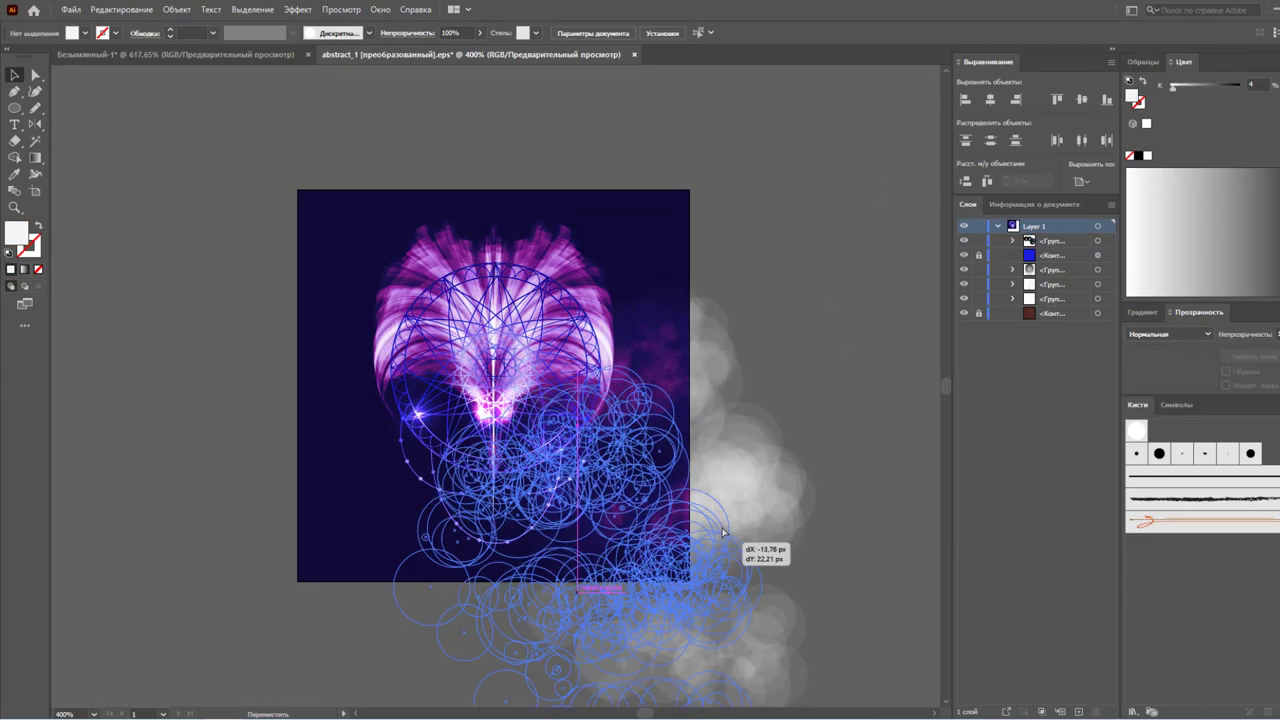
pyautogui.doubleClick(791, 638)
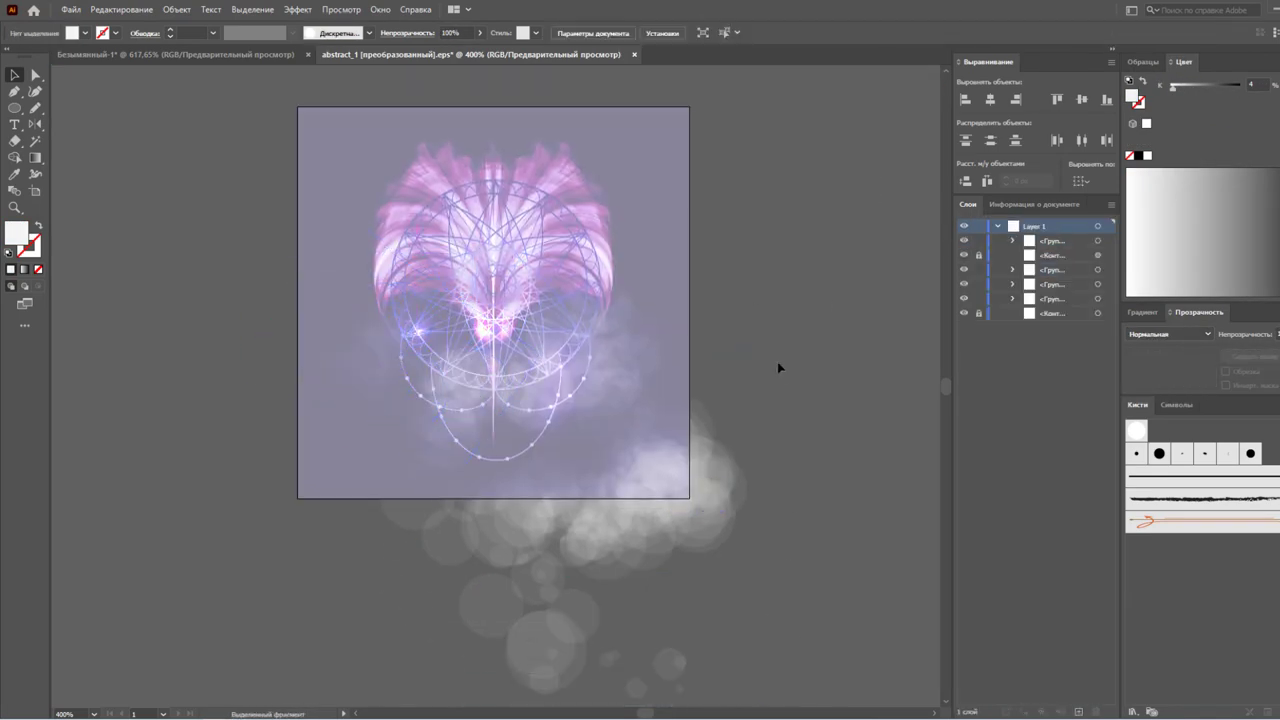
pyautogui.moveTo(755, 360)
pyautogui.mouseDown()
pyautogui.moveTo(628, 563)
pyautogui.moveTo(350, 401)
pyautogui.mouseUp()
# - Toggle the smoke group in and out of isolation, then reopen the scatter brush options
pyautogui.rightClick(709, 300)
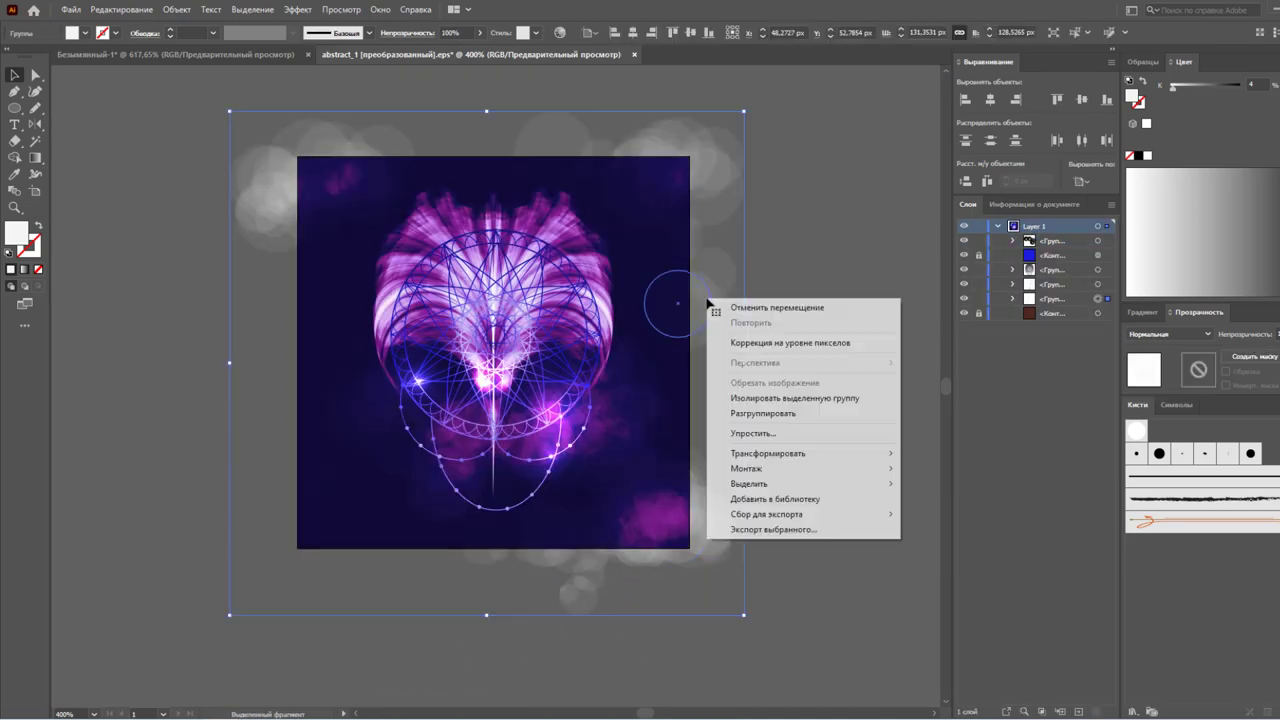
pyautogui.click(320, 163)
pyautogui.click(635, 294)
pyautogui.doubleClick(789, 400)
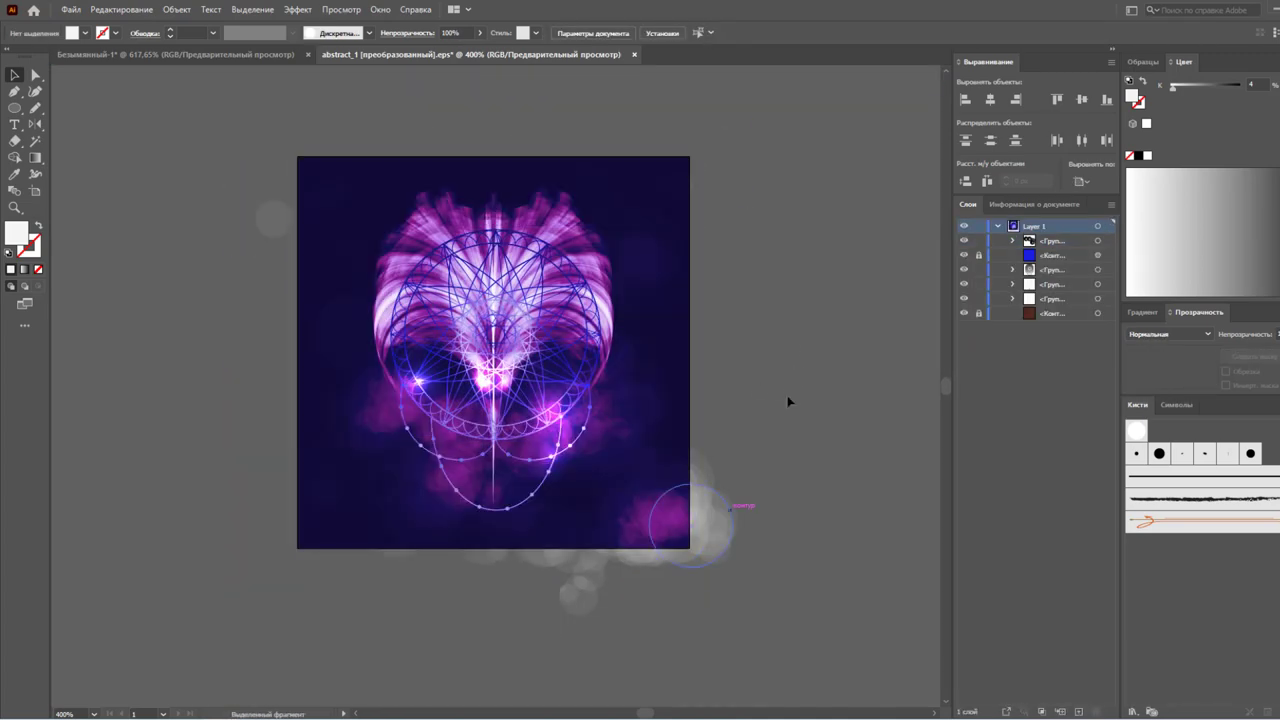
pyautogui.doubleClick(666, 531)
pyautogui.doubleClick(791, 354)
pyautogui.doubleClick(683, 509)
pyautogui.doubleClick(815, 470)
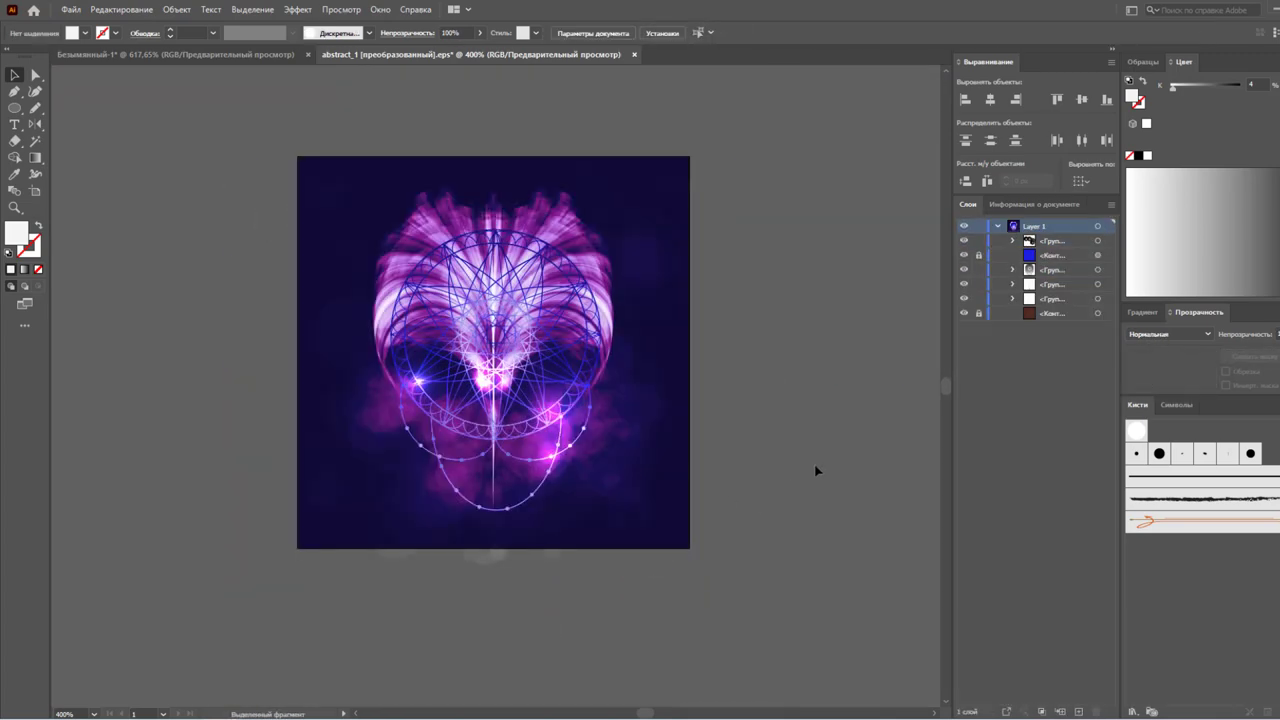
pyautogui.doubleClick(1140, 432)
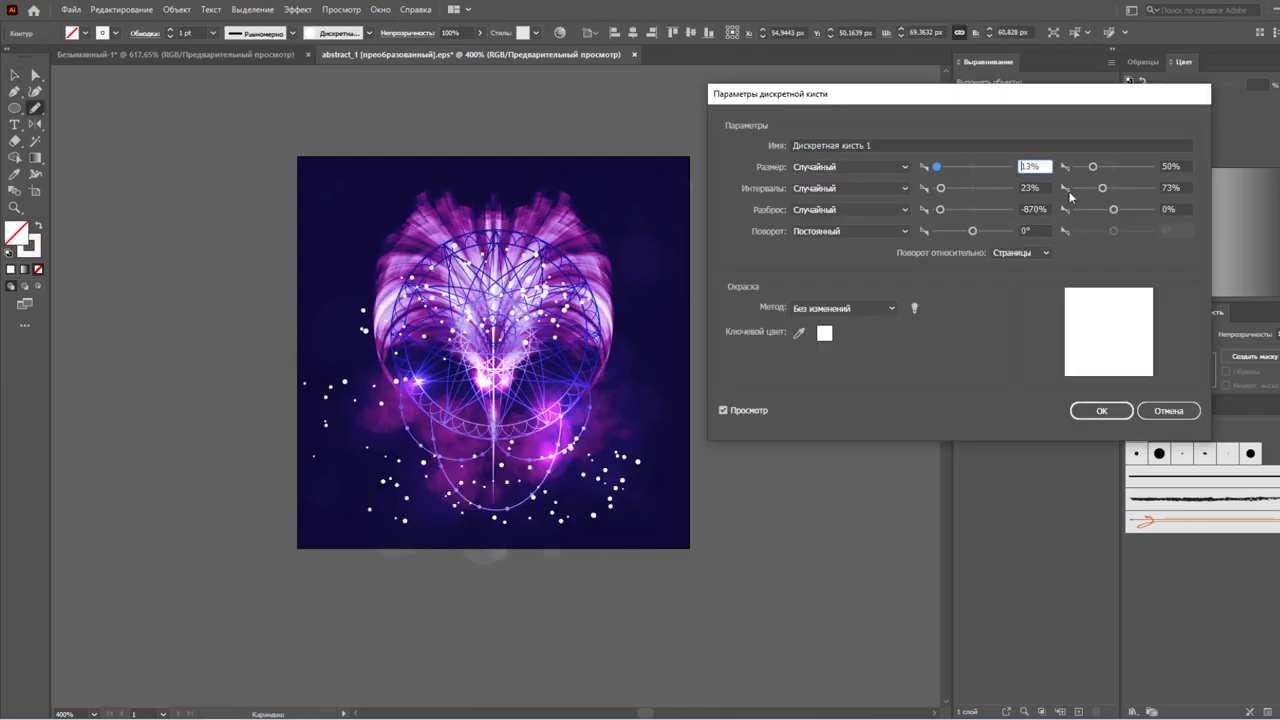
# - Confirm the revised scatter brush, soften the dots' grey fill, and exit isolation mode
pyautogui.press('Return')
pyautogui.click(177, 9)
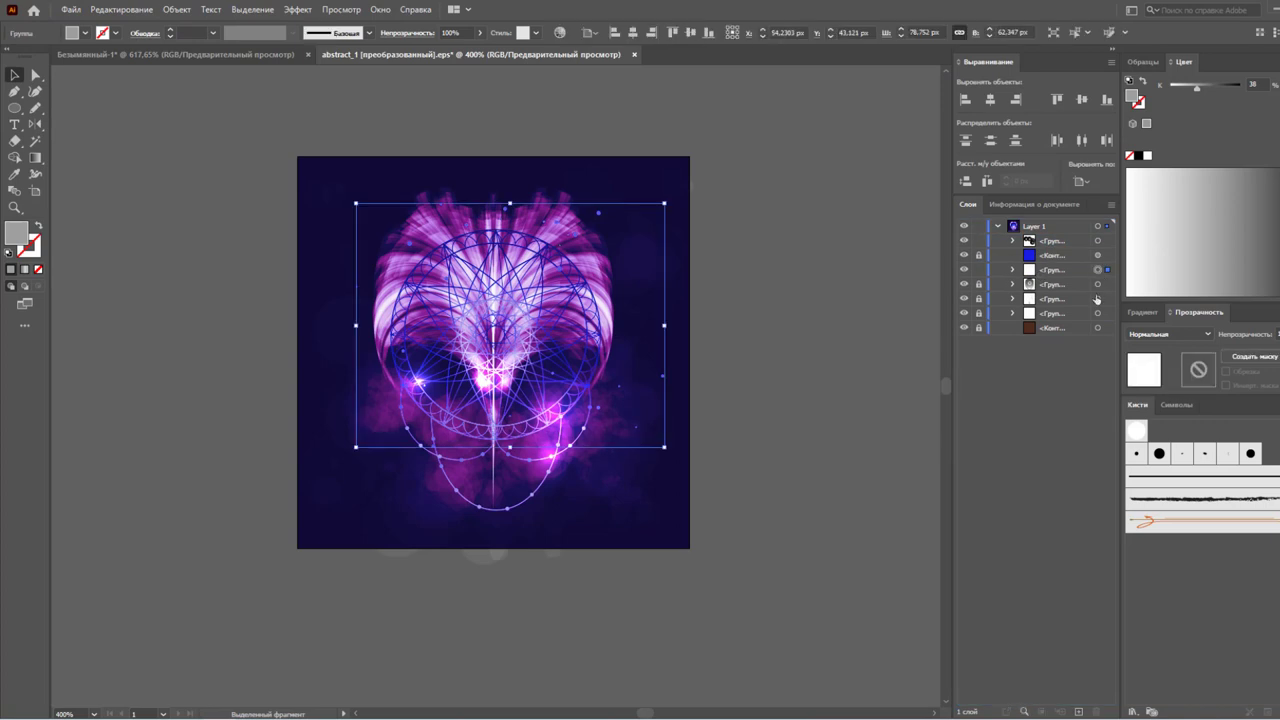
pyautogui.moveTo(1212, 86); pyautogui.dragTo(1185, 87)
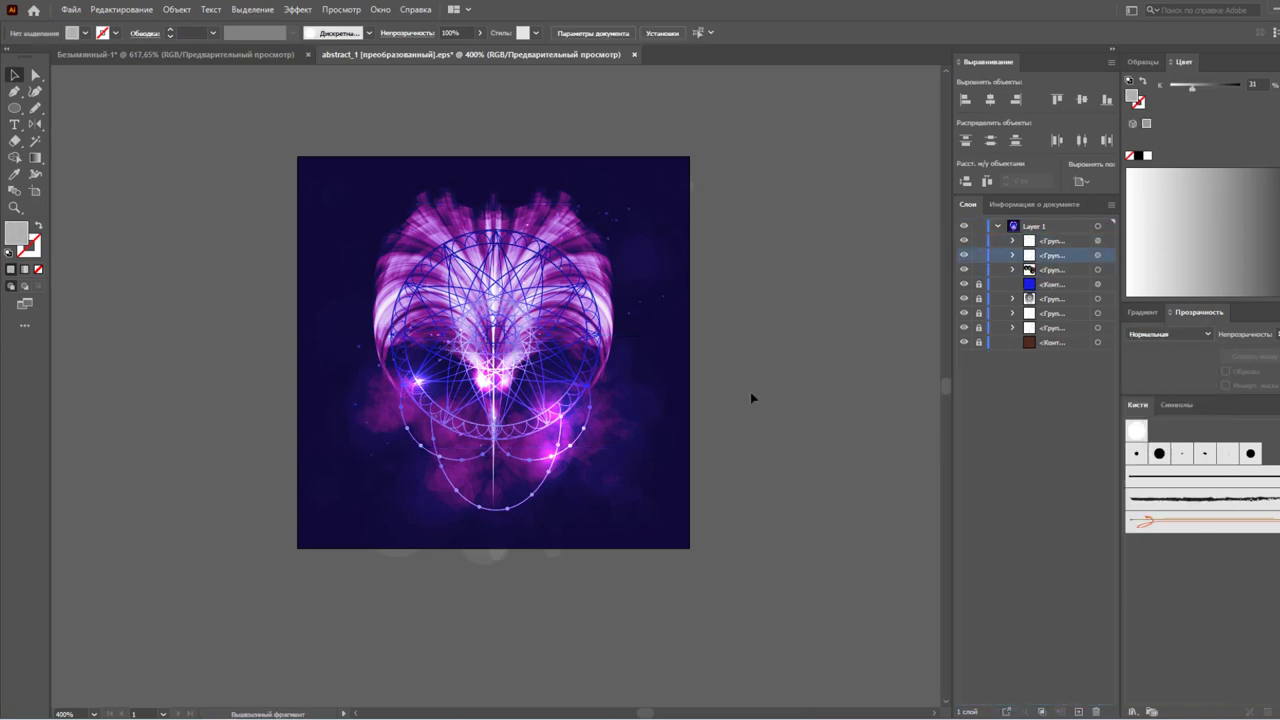
pyautogui.doubleClick(567, 243)
pyautogui.doubleClick(357, 355)
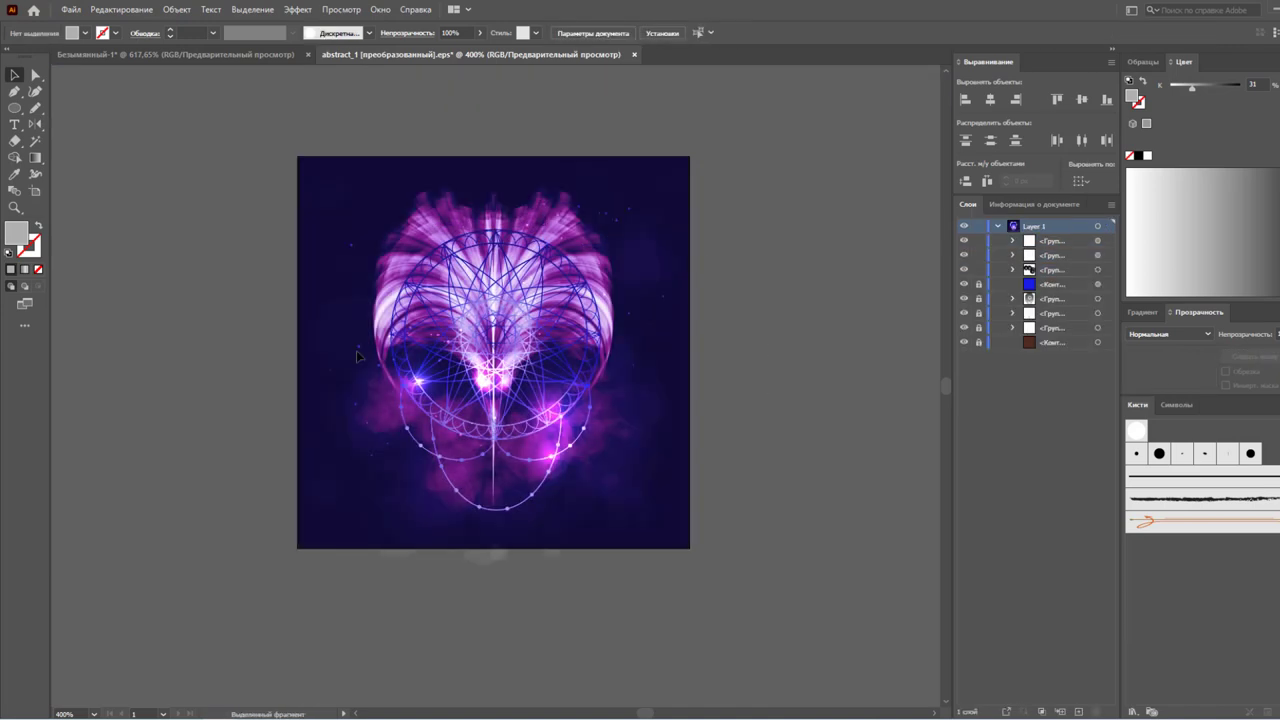
# - Isolate the sparkle star group and nudge one star up into place
pyautogui.click(600, 215)
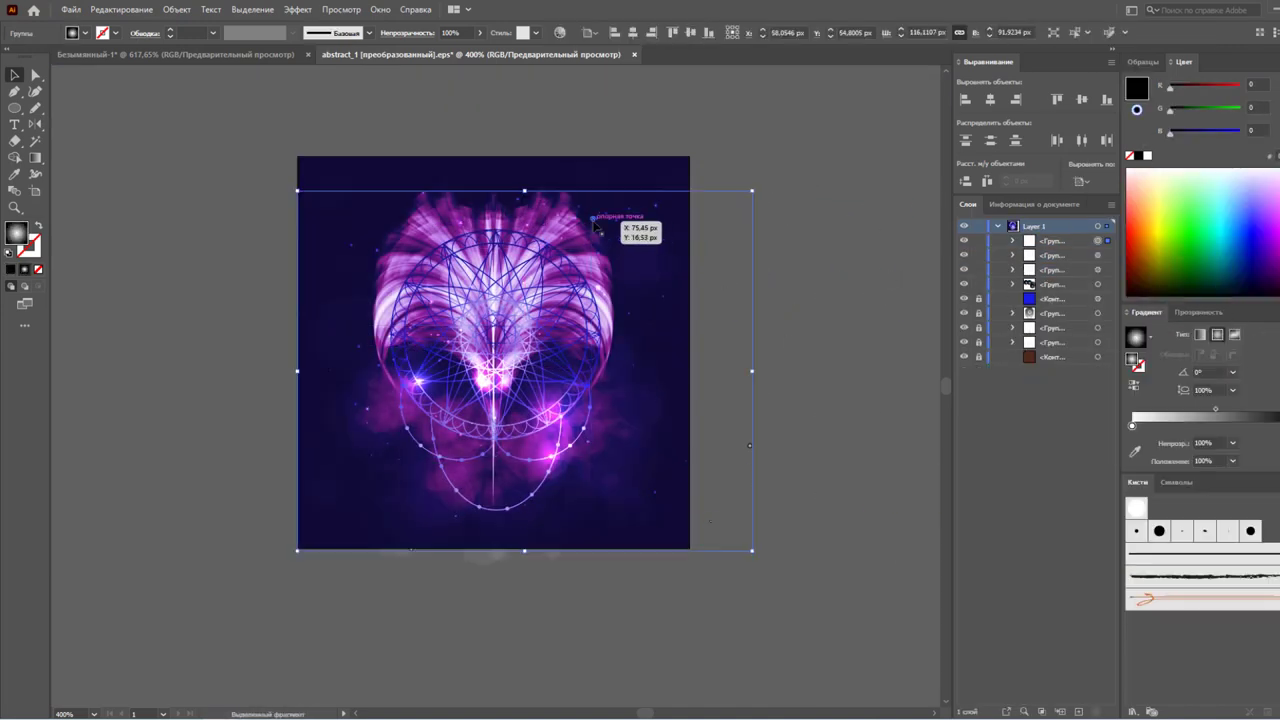
pyautogui.scroll(-1, 800, 392)
pyautogui.scroll(-5, 800, 392)
pyautogui.doubleClick(565, 530)
pyautogui.moveTo(565, 530); pyautogui.dragTo(541, 470)
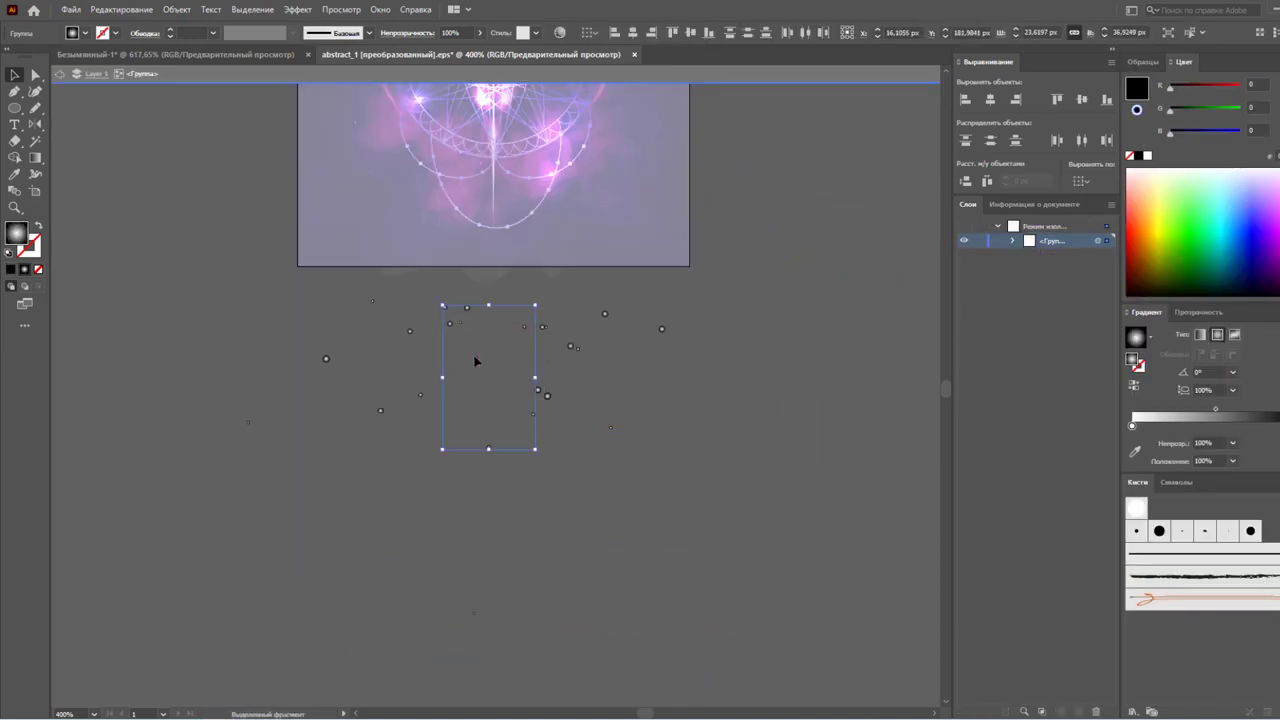
pyautogui.scroll(-1, 475, 361)
pyautogui.click(472, 496)
pyautogui.hotkey('ctrl', 'z')
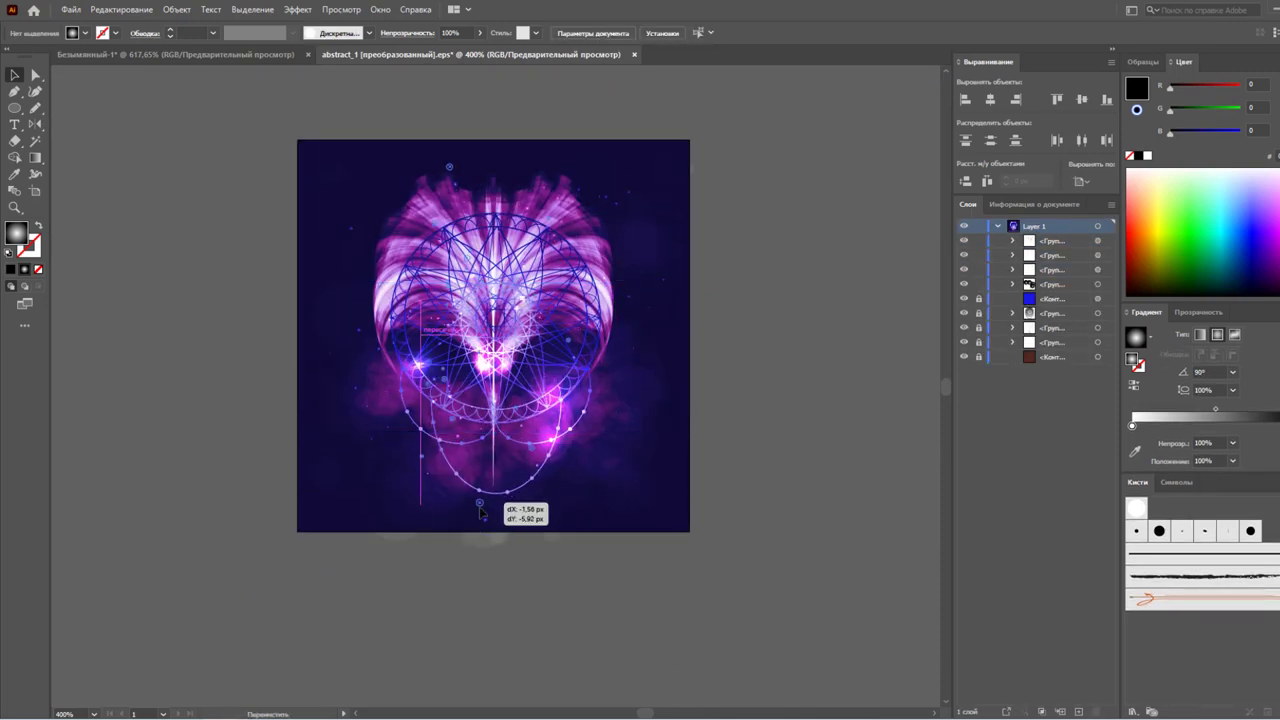
# - Group the sparkle stars together with the glowing ellipses in the Layers panel
pyautogui.click(1098, 270)
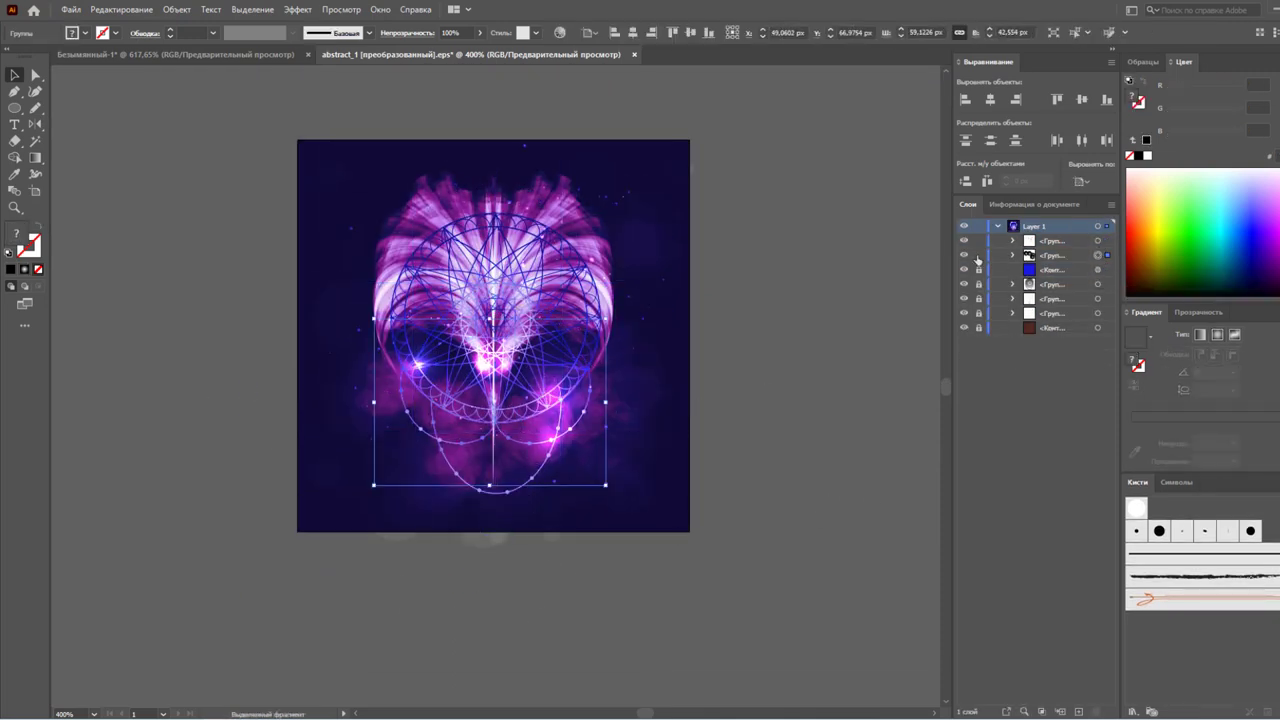
pyautogui.click(1012, 255)
pyautogui.click(1098, 313)
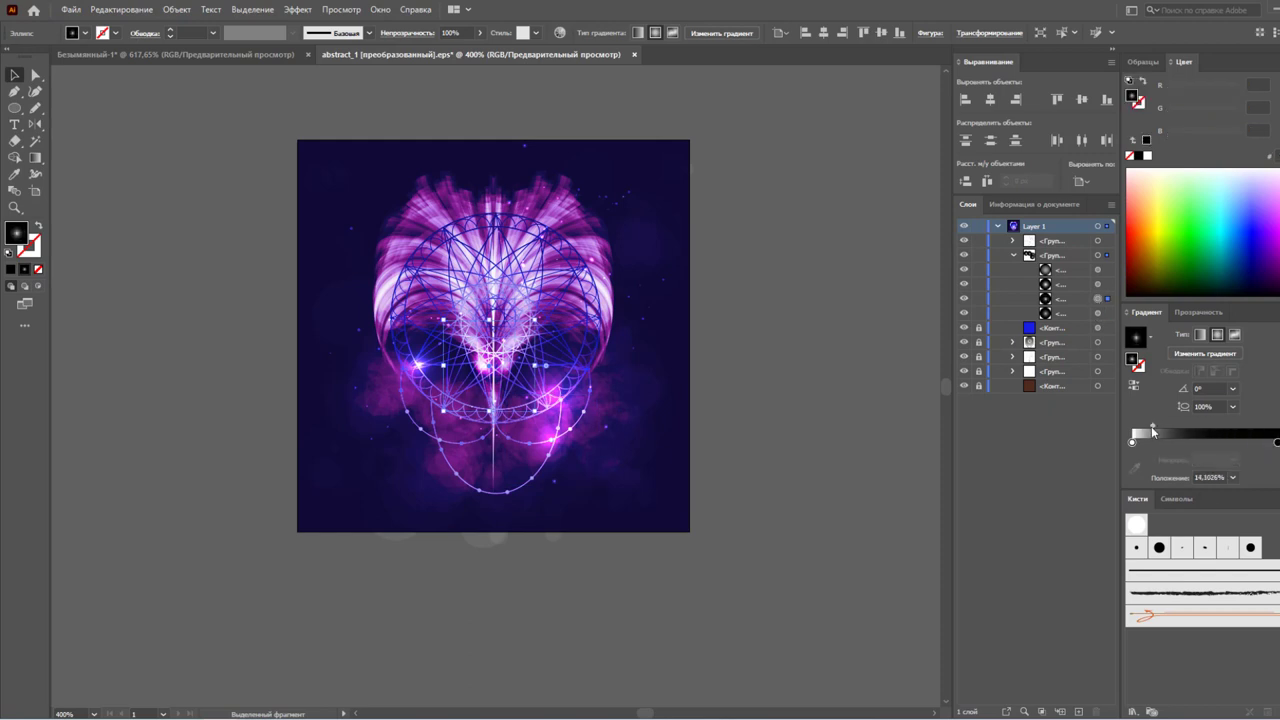
pyautogui.hotkey('ctrl', 'z')
pyautogui.click(822, 309)
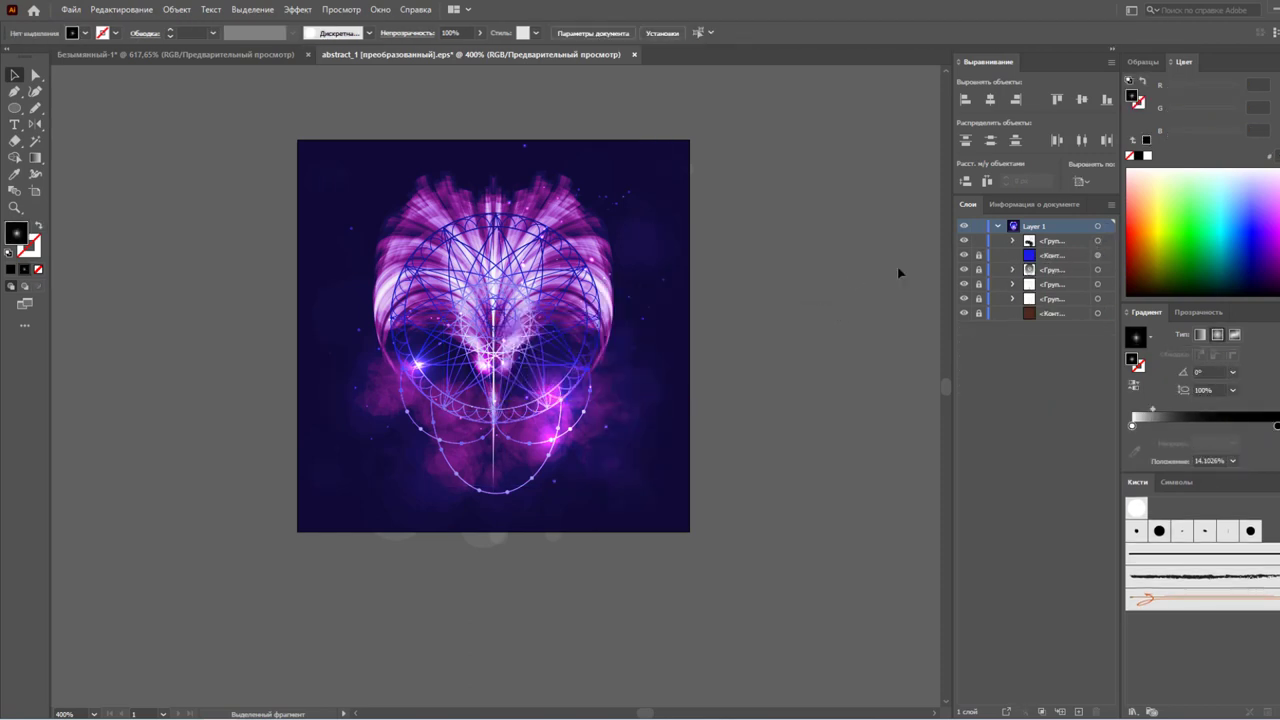
# - Move the blue shape to the top of the stack and Magic Wand-select a glowing ellipse dot
pyautogui.moveTo(1040, 241); pyautogui.dragTo(1040, 266)
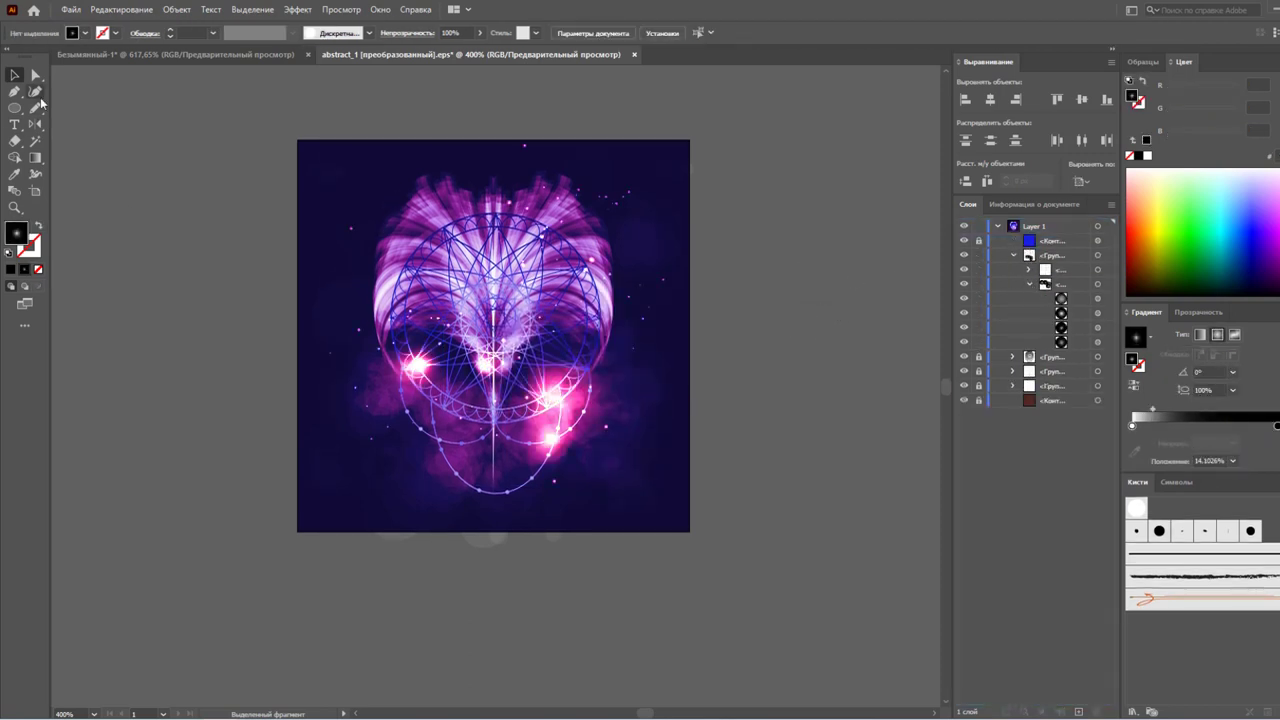
pyautogui.click(35, 141)
pyautogui.click(420, 362)
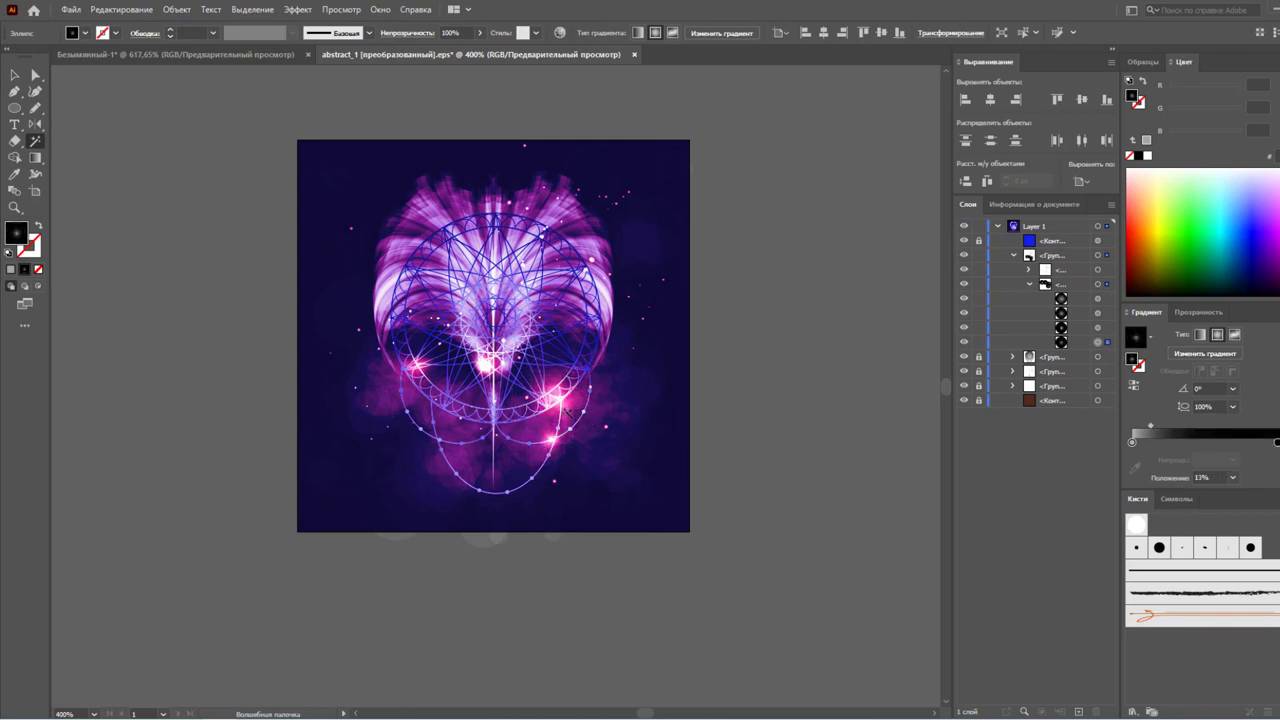
pyautogui.hotkey('ctrl', '+')
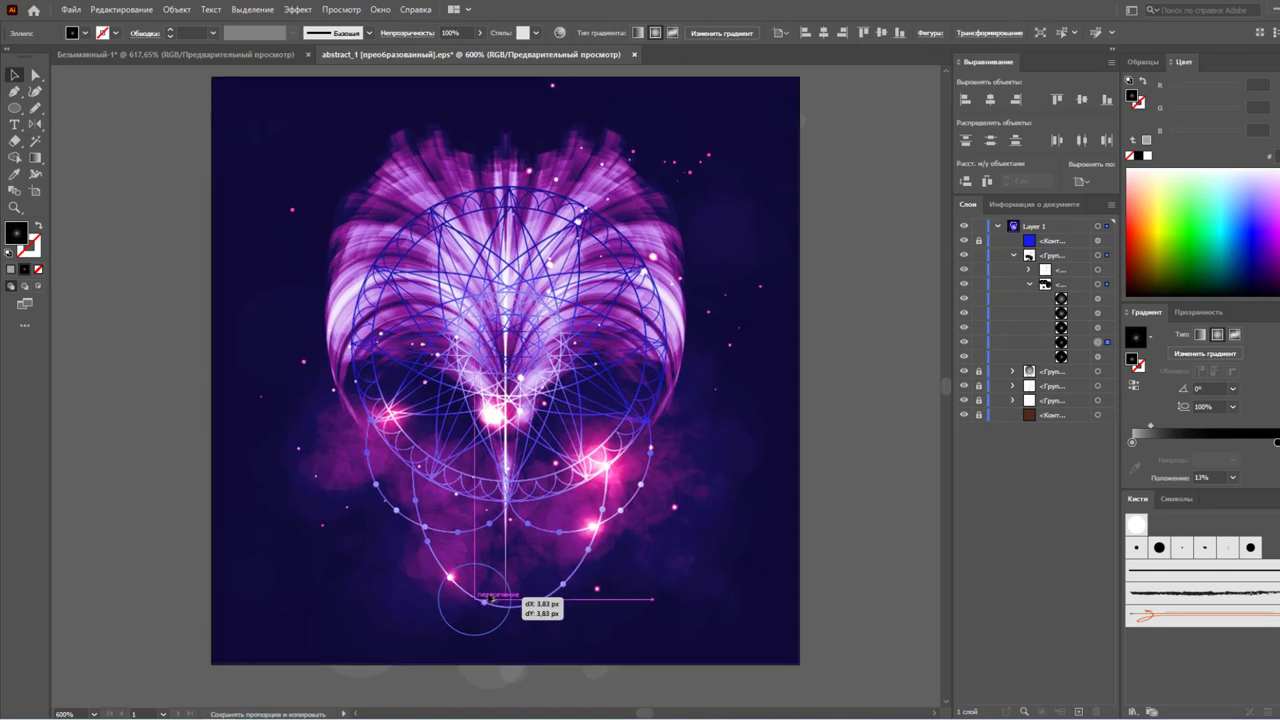
# - Alt-drag several glowing pink dot copies onto the lower ellipse rings, removing the extra lower-right one
pyautogui.moveTo(526, 634); pyautogui.dragTo(563, 617)
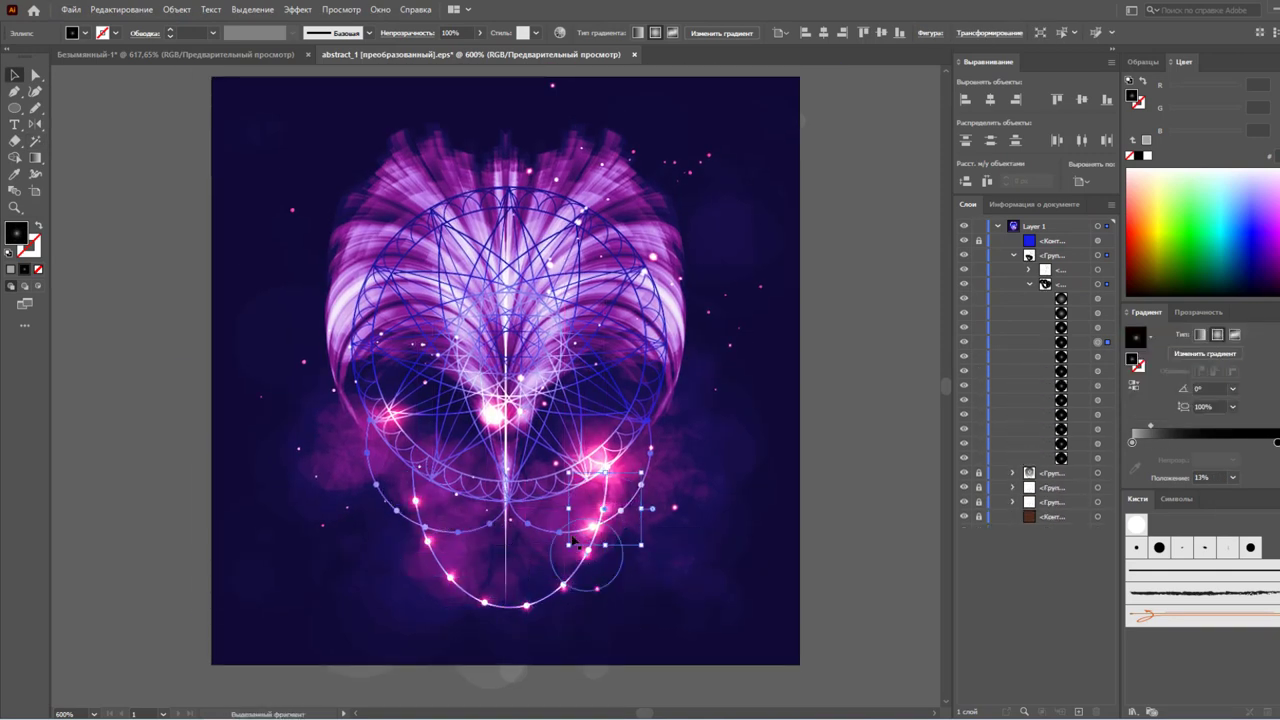
pyautogui.press('a')
pyautogui.moveTo(573, 606); pyautogui.dragTo(573, 603)
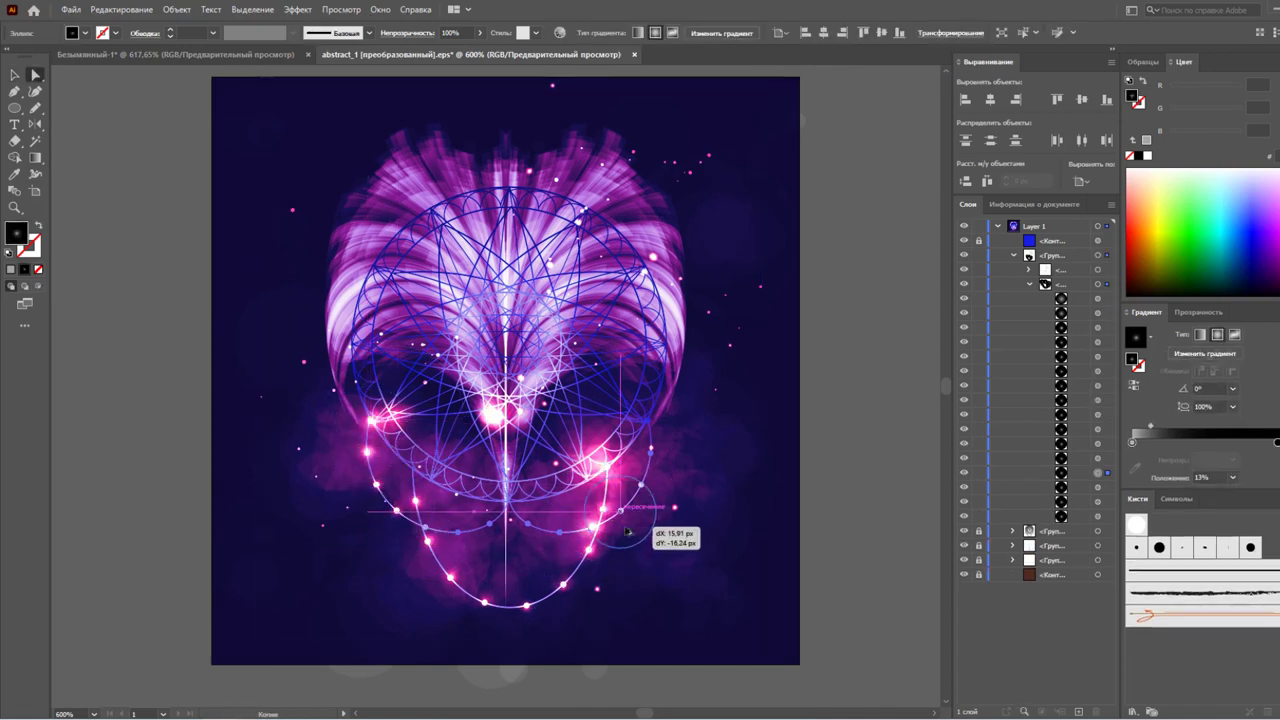
pyautogui.moveTo(522, 530); pyautogui.dragTo(531, 547)
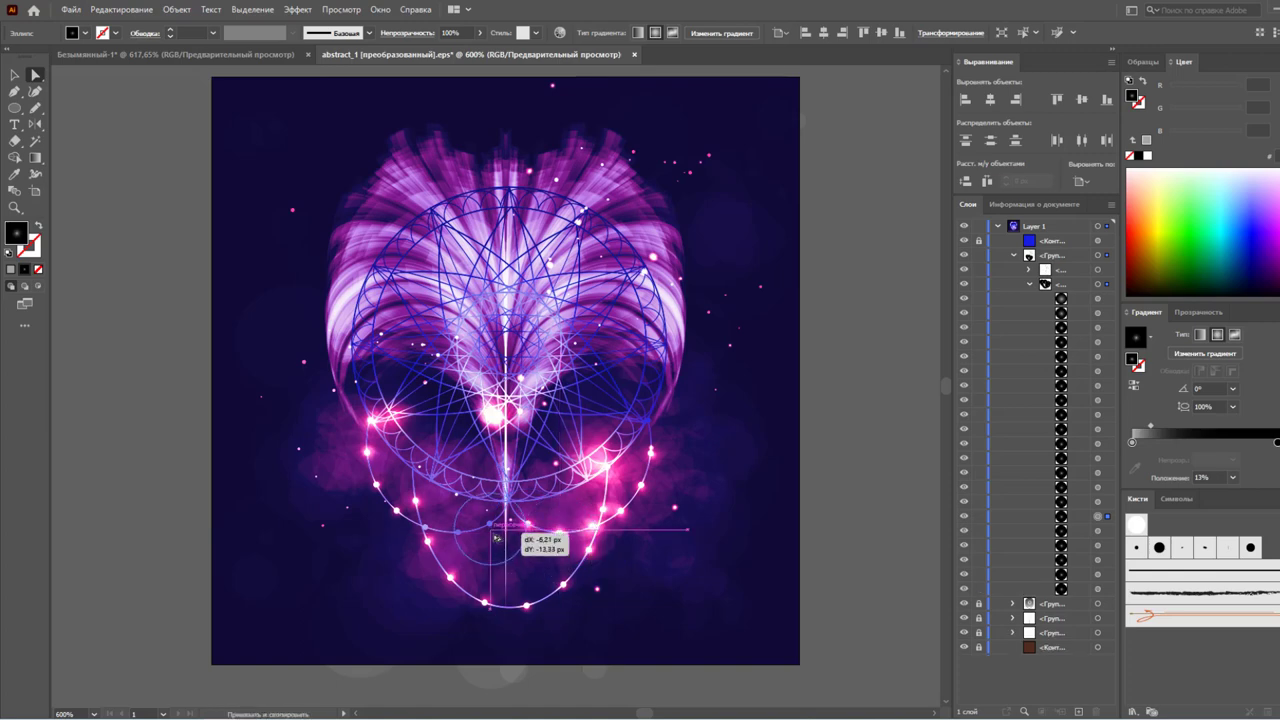
pyautogui.moveTo(453, 557); pyautogui.dragTo(432, 525)
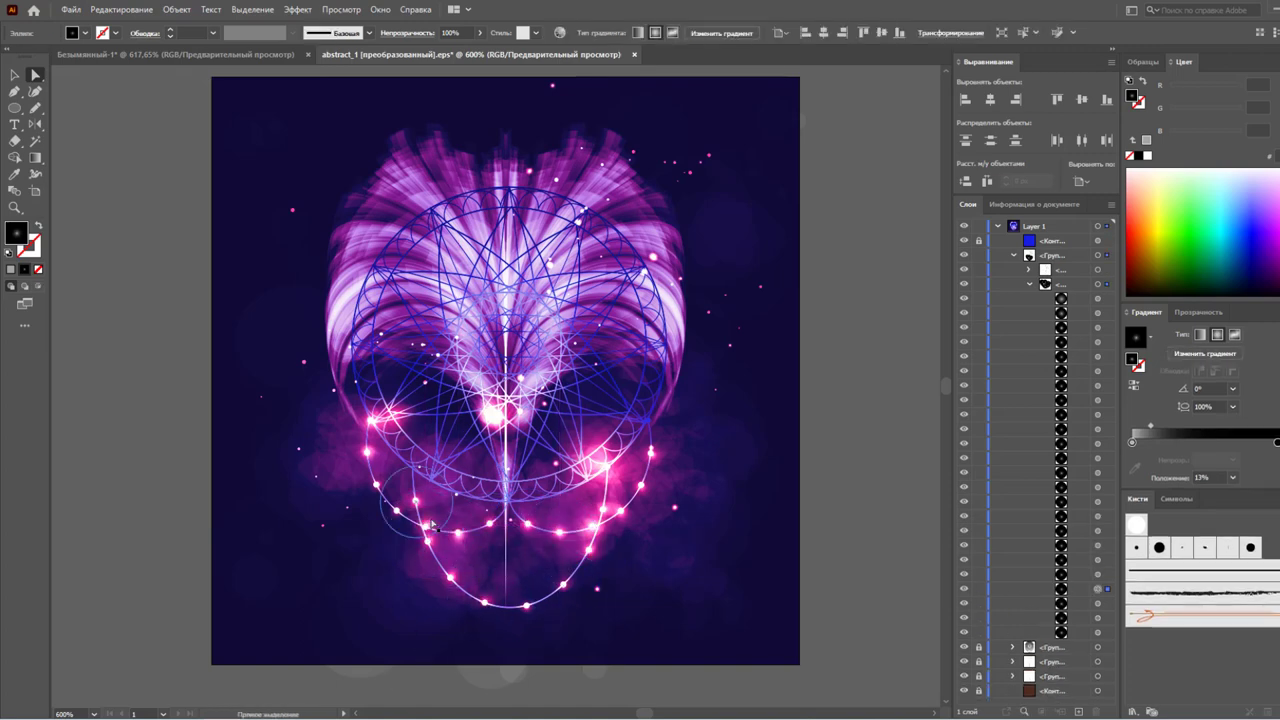
pyautogui.click(478, 632)
pyautogui.click(1029, 284)
pyautogui.hotkey('ctrl', 'z')
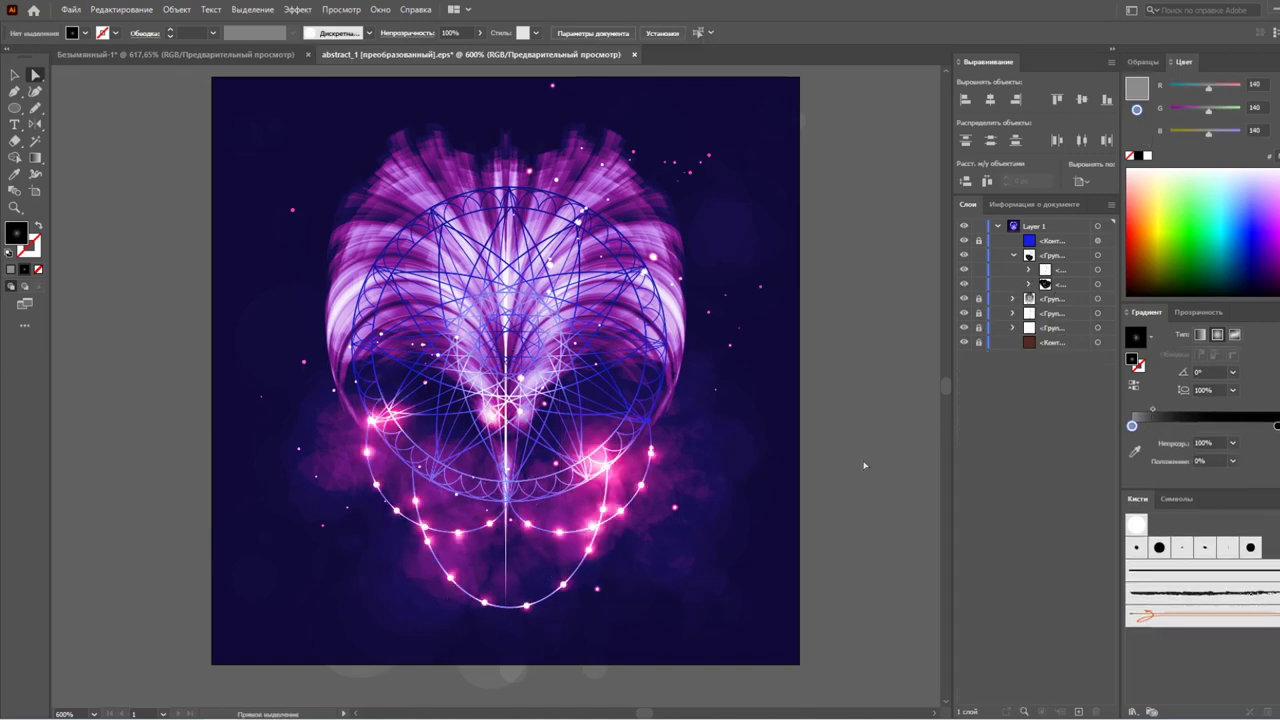
# - Try a duplicated, rotated circle-group copy, then undo it
pyautogui.press('v')
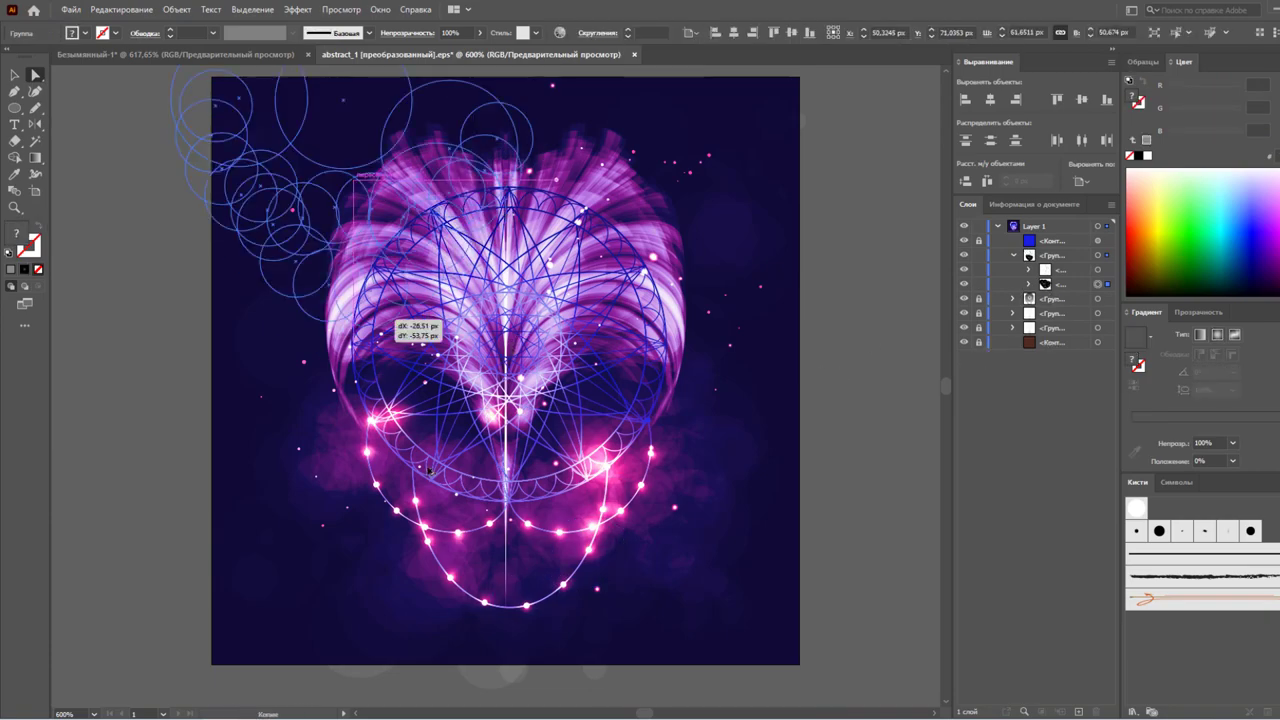
pyautogui.moveTo(530, 345); pyautogui.dragTo(700, 356)
pyautogui.hotkey('ctrl', 'z')
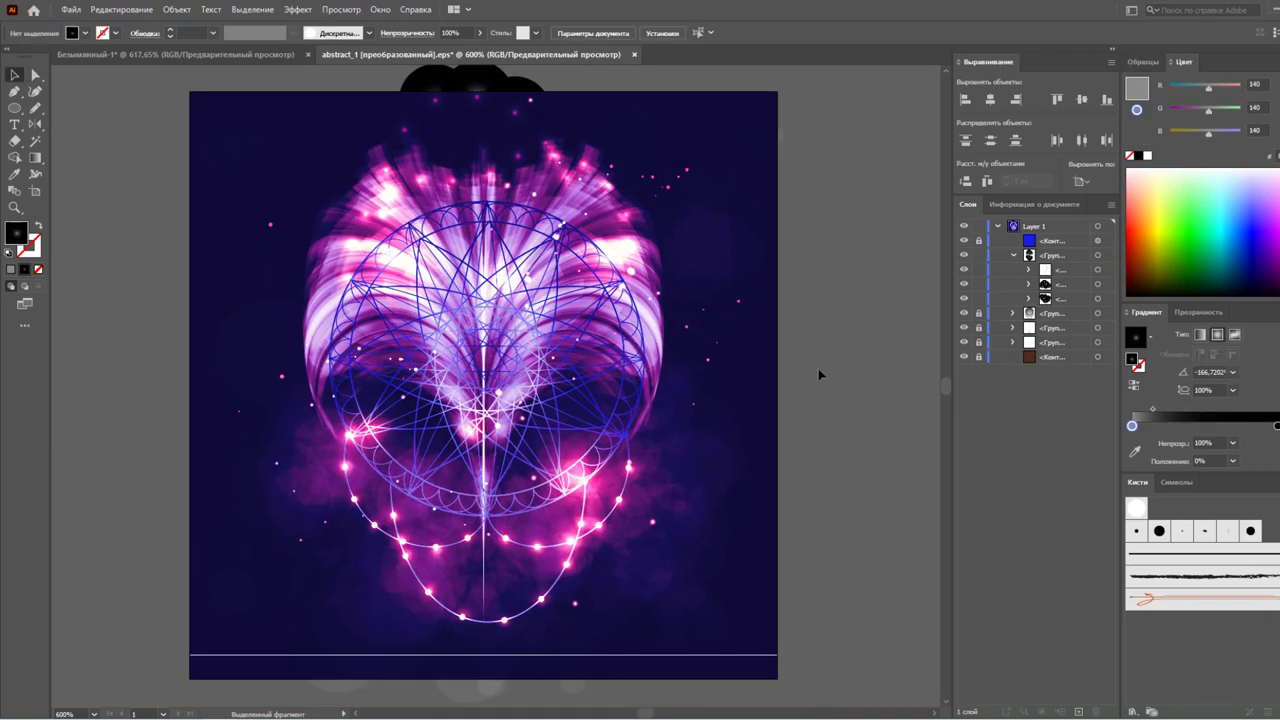
# - Copy the black-gradient glow ellipse onto the feather's upper right with Color Dodge, and adjust its gradient
pyautogui.press('y')
pyautogui.click(853, 461)
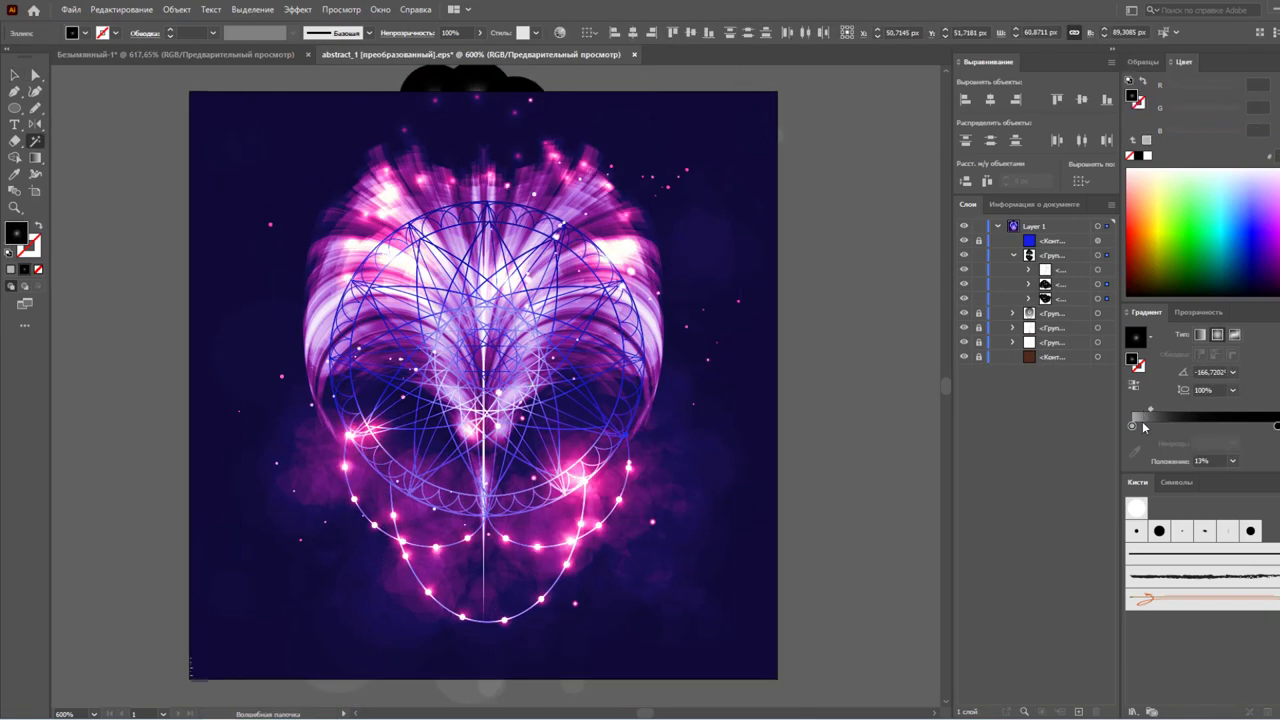
pyautogui.click(1198, 312)
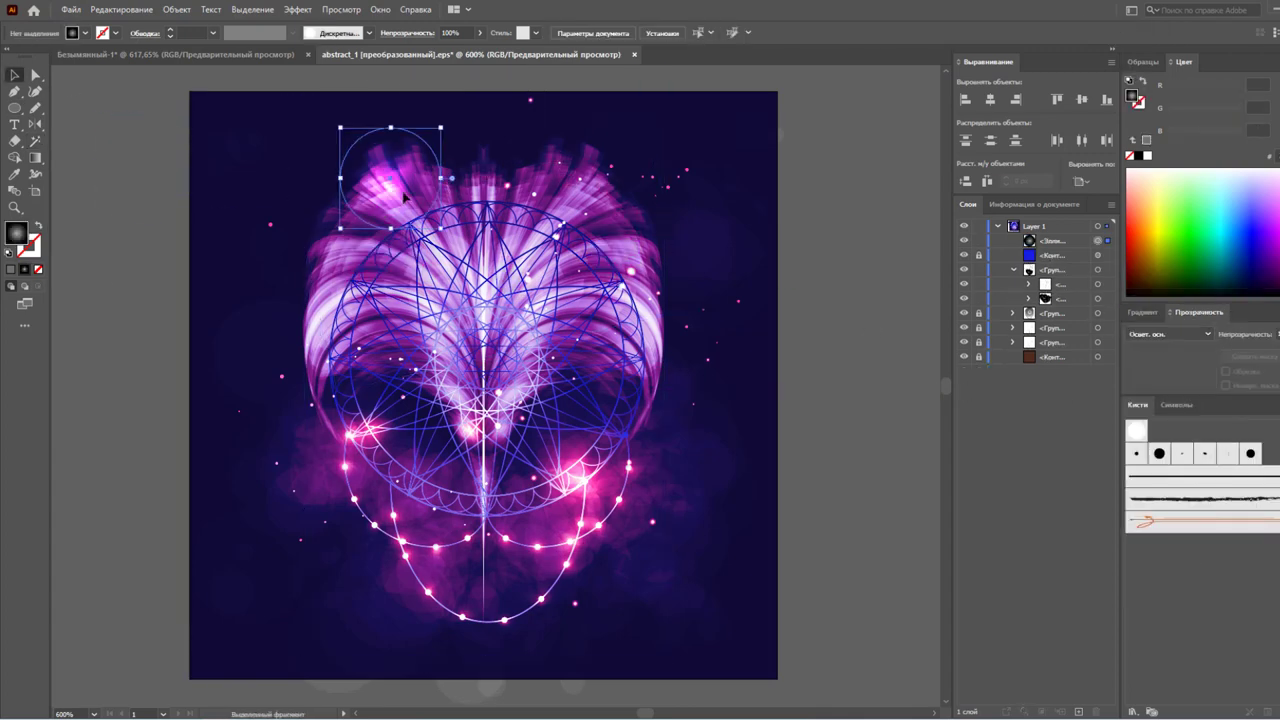
pyautogui.moveTo(449, 243)
pyautogui.mouseDown()
pyautogui.moveTo(689, 260)
pyautogui.moveTo(420, 185)
pyautogui.mouseUp()
pyautogui.click(1146, 312)
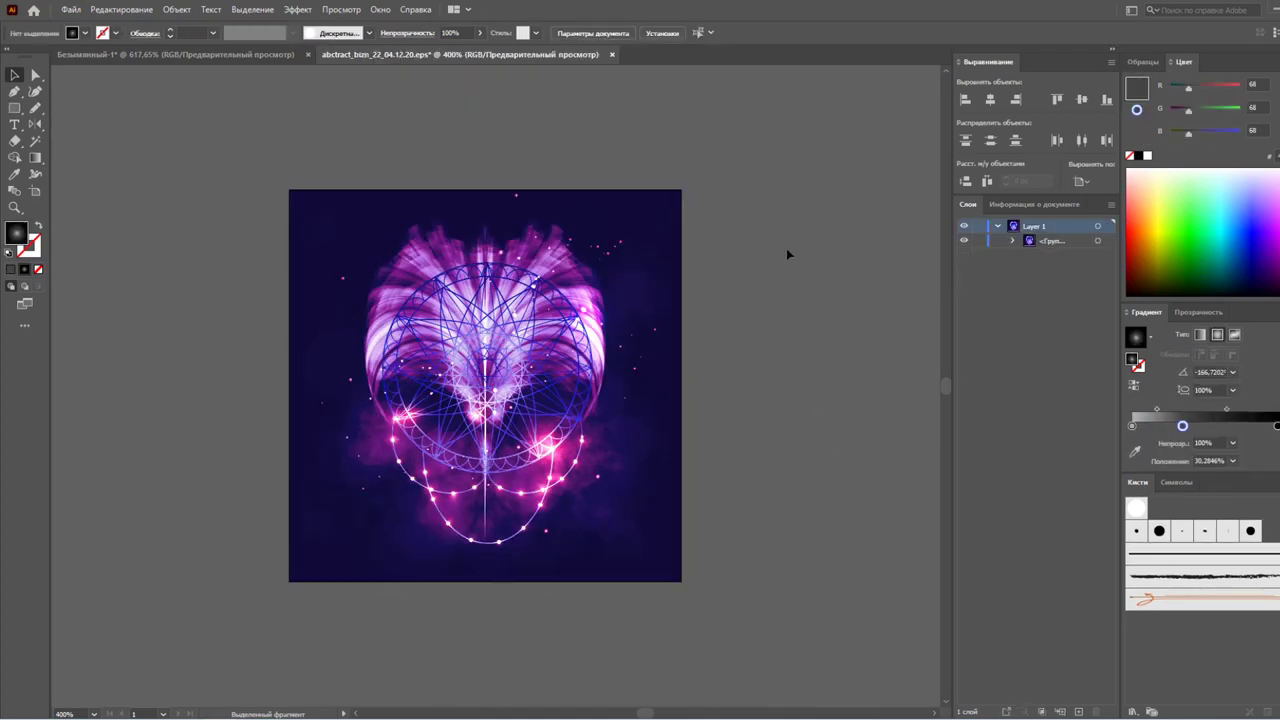
# - In the second document, swap the blue overlay for the bottom brown path to recolour the artwork orange
pyautogui.press('a')
pyautogui.click(1097, 357)
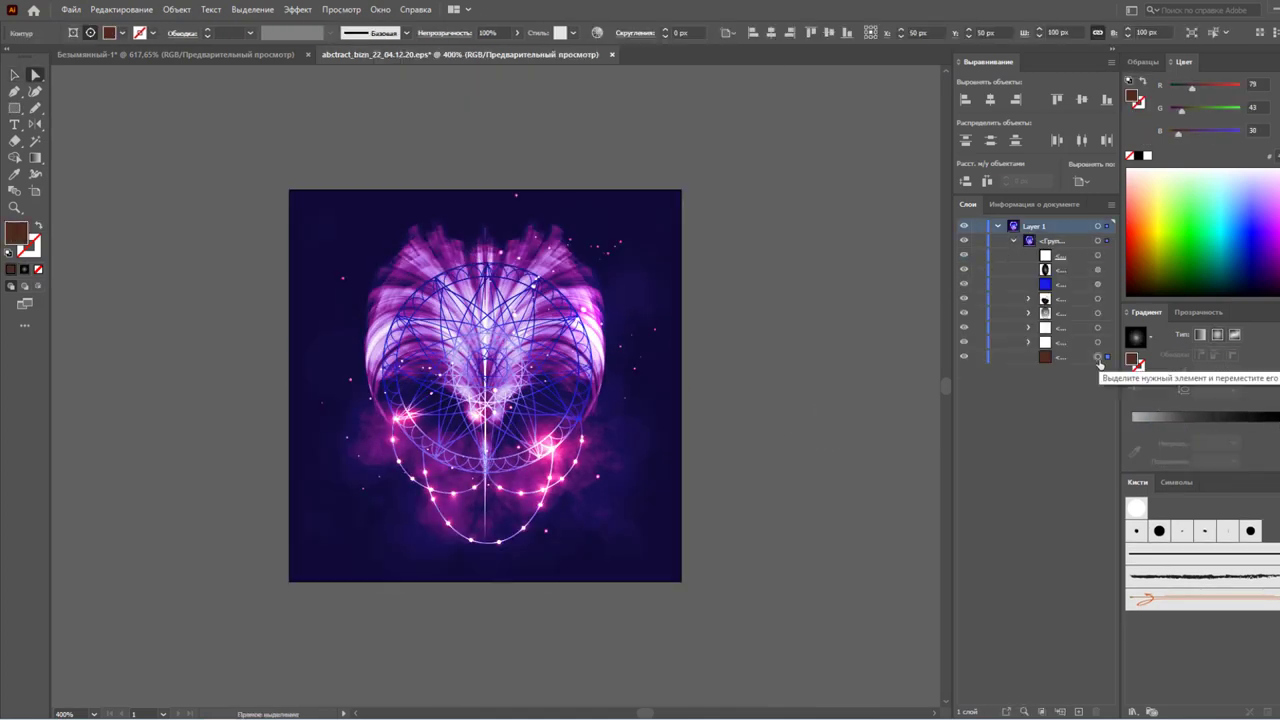
pyautogui.moveTo(1100, 360); pyautogui.dragTo(1075, 342)
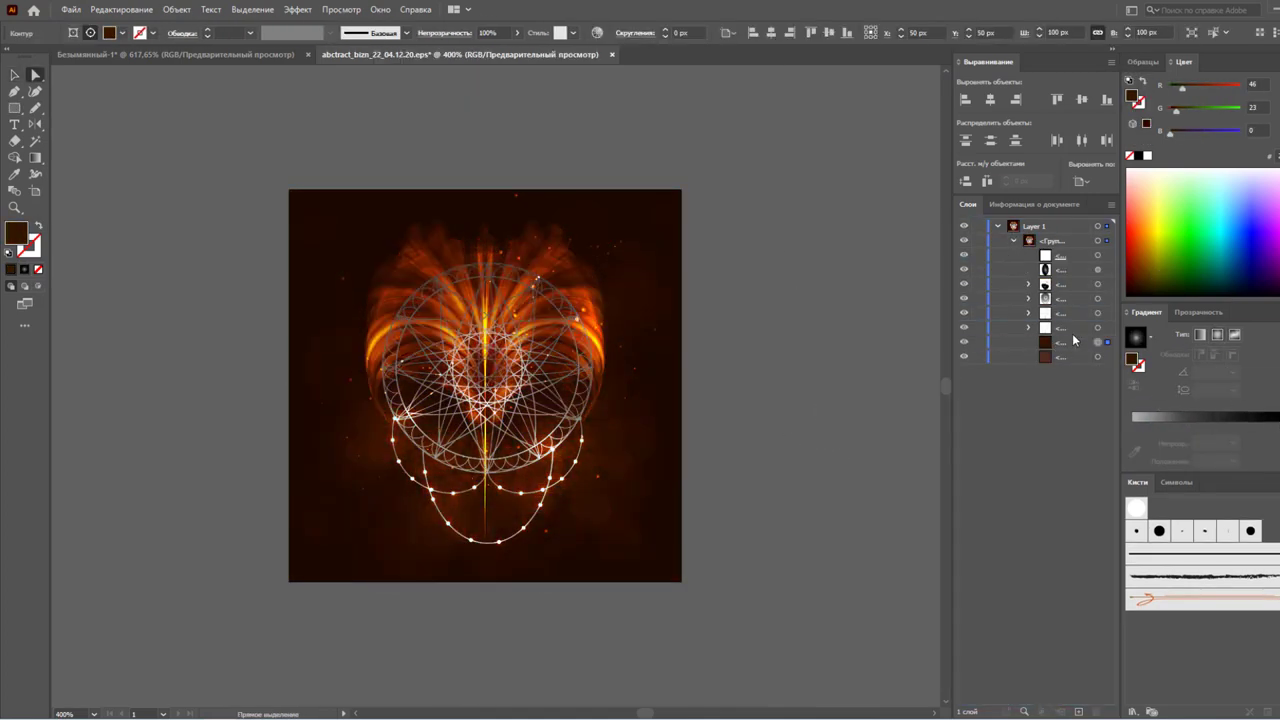
pyautogui.click(1028, 298)
pyautogui.click(1097, 313)
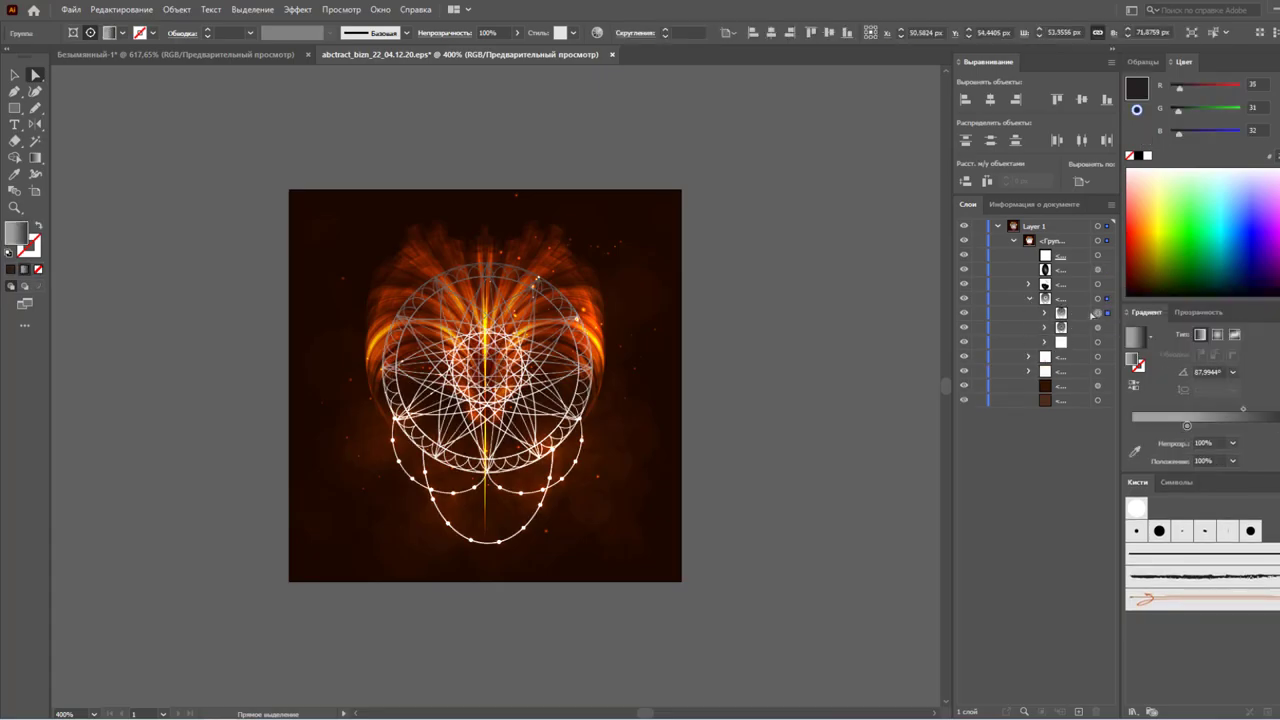